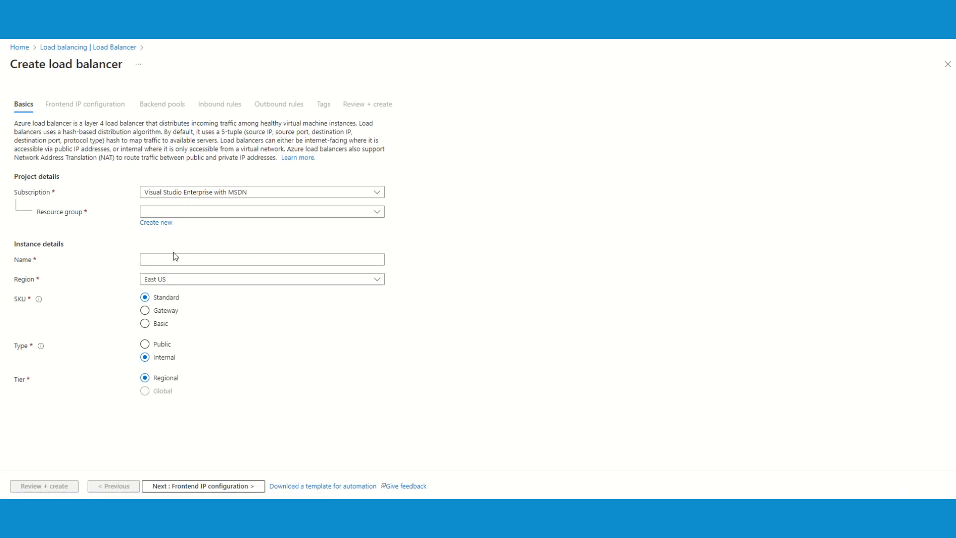
Assign the load balancer to the Client_group resource group and name it LBLAB.
left_click(223, 215)
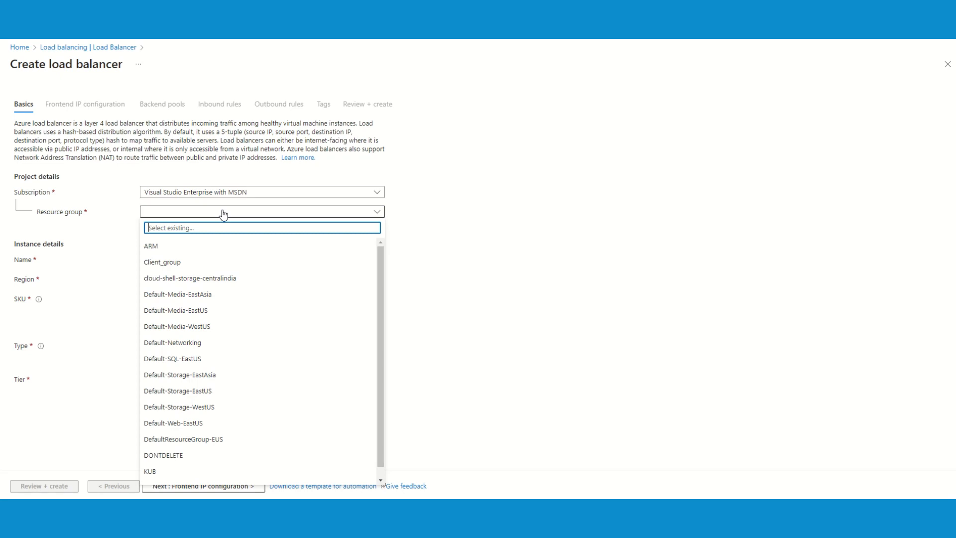
left_click(189, 261)
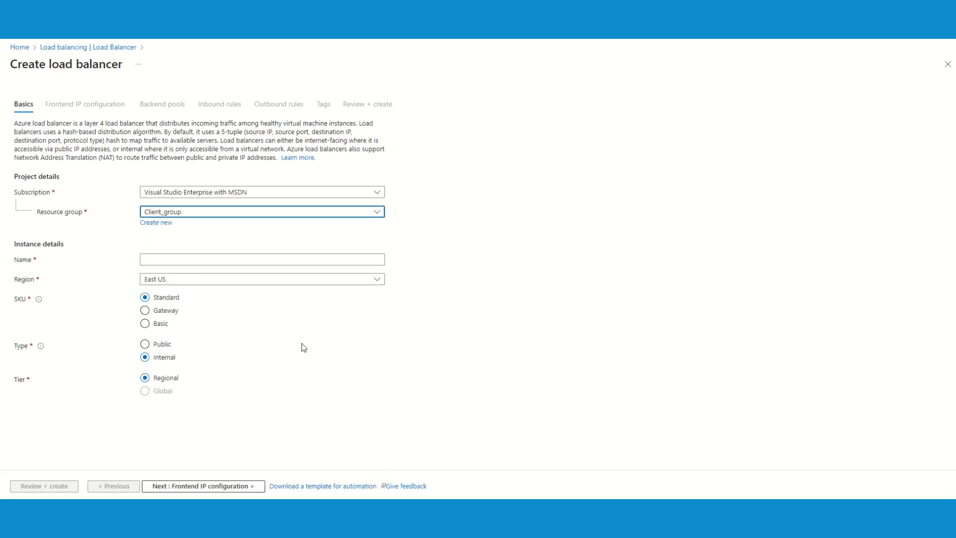
left_click(181, 257)
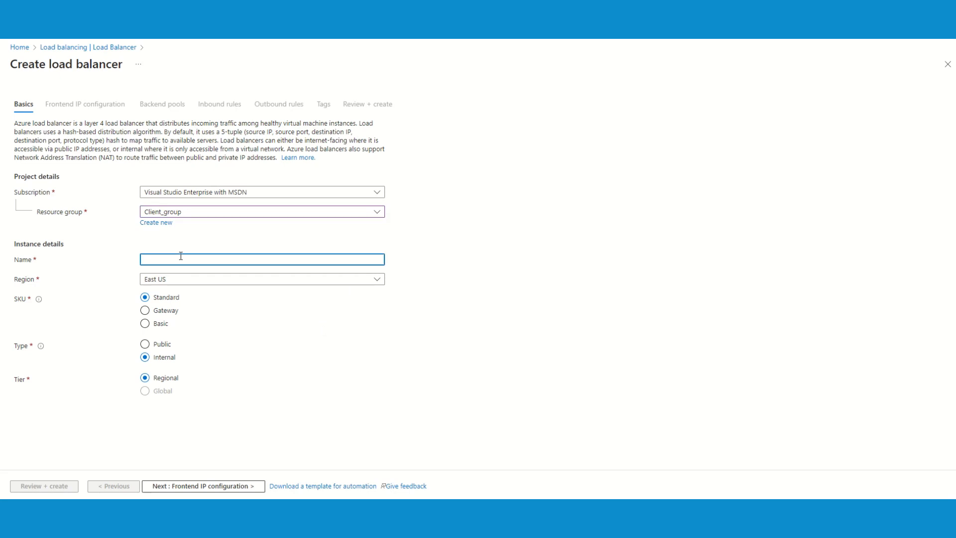
type("LBLAB")
Set the load balancer's type to Public and proceed to the frontend IP configuration.
left_click(145, 343)
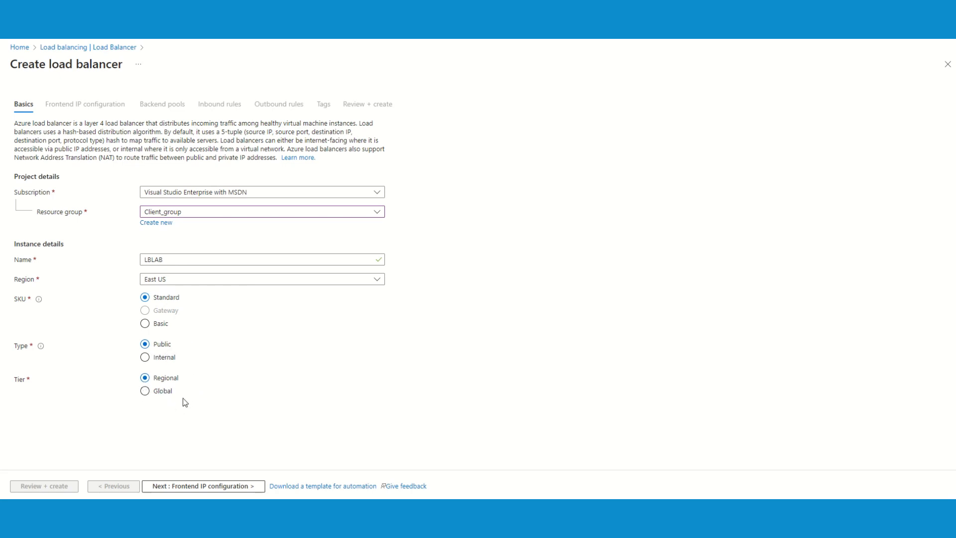
left_click(146, 358)
left_click(145, 344)
left_click(217, 490)
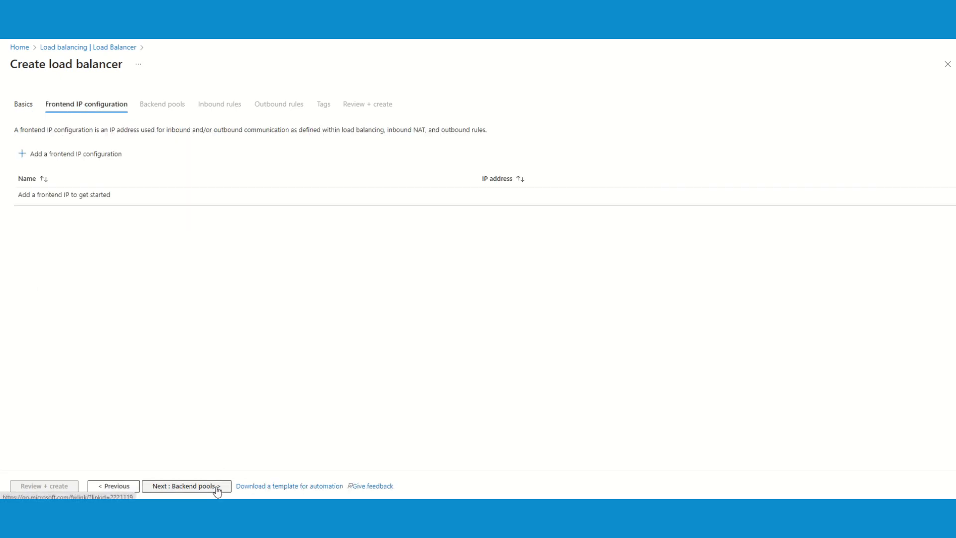
left_click(56, 157)
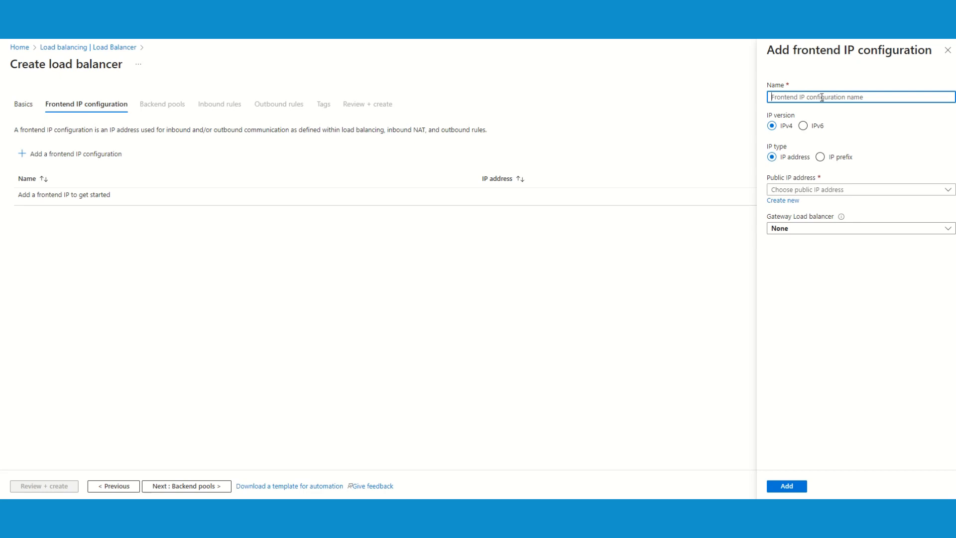
left_click(948, 50)
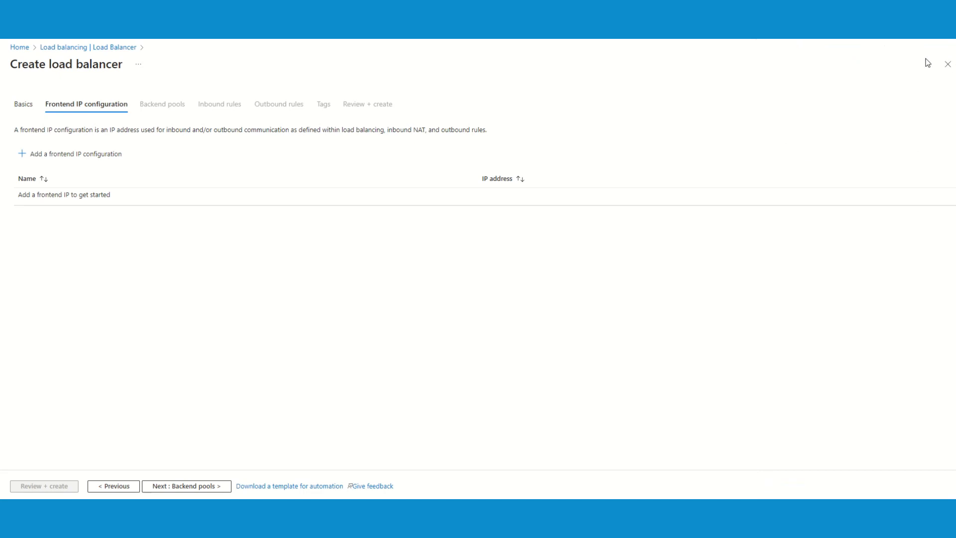
left_click(190, 485)
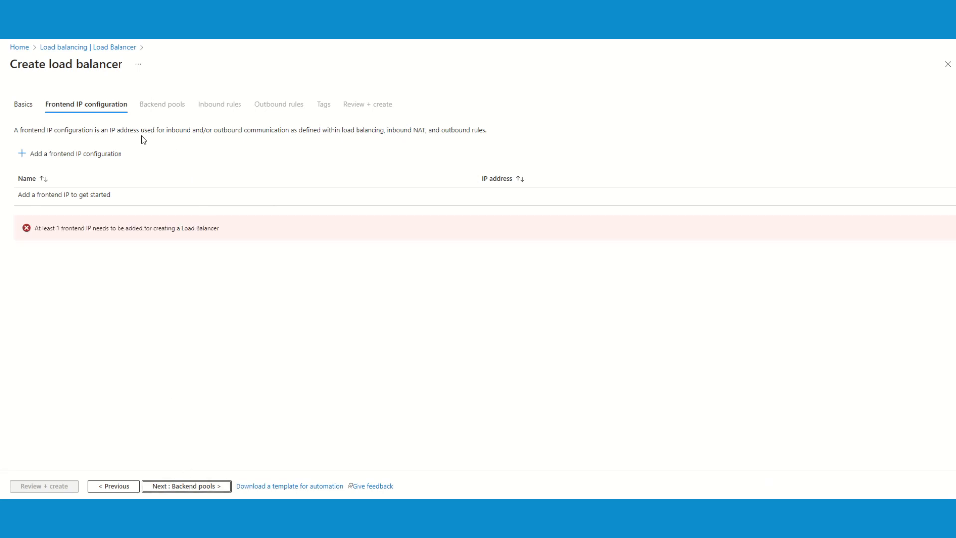
Start a frontend IP configuration named PIP and check which existing public IP addresses can be associated.
left_click(50, 156)
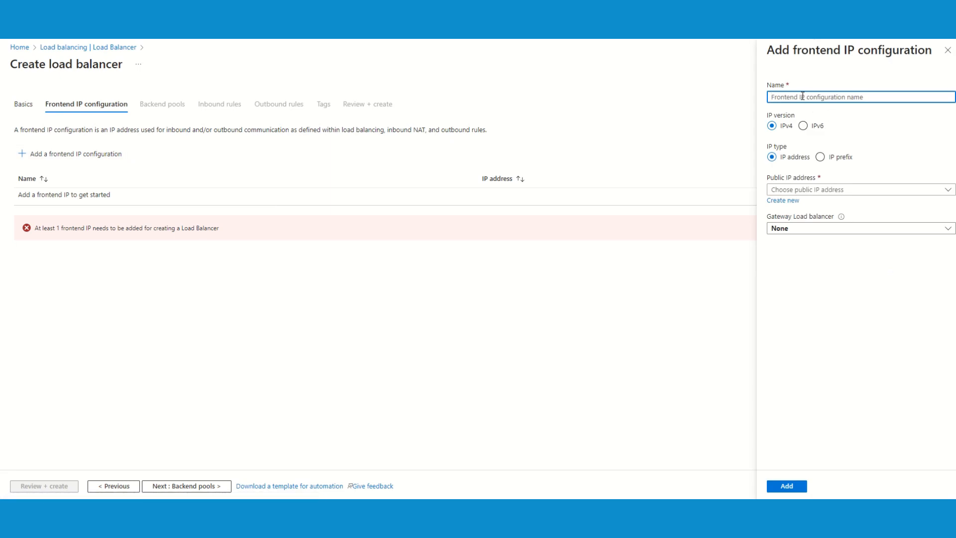
type("P")
key("BackSpace")
type("PIP")
left_click(833, 194)
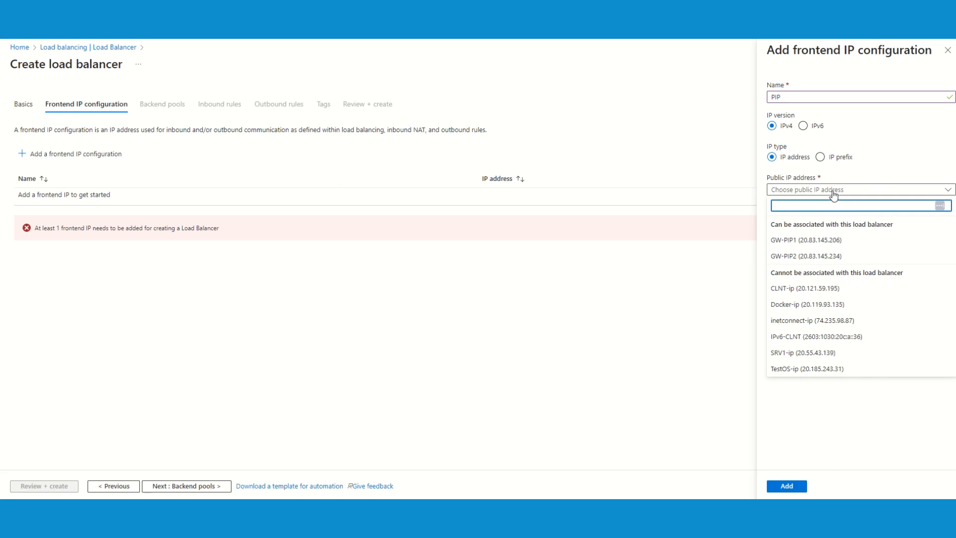
left_click(881, 180)
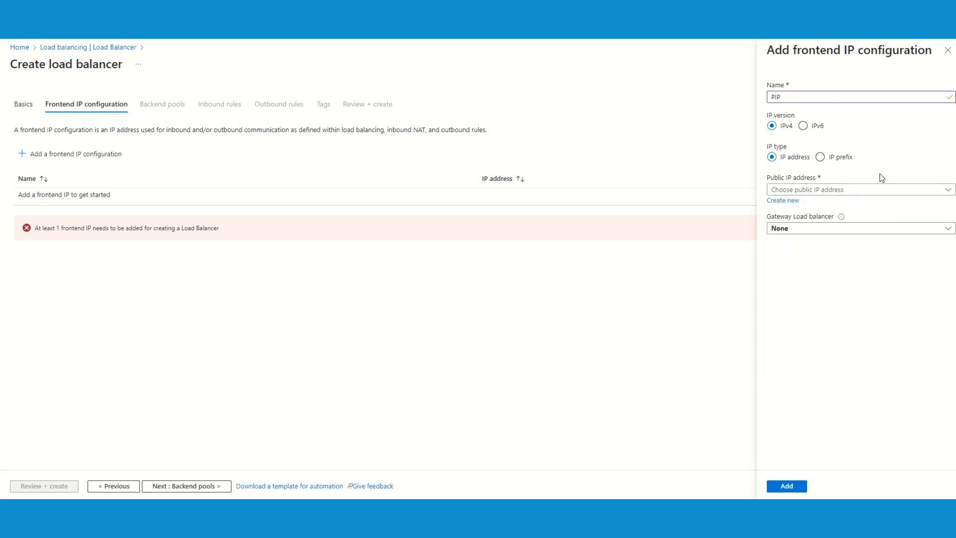
Create a public IP address named PIPLB in availability zone 1 and add the frontend IP configuration that uses it.
left_click(790, 201)
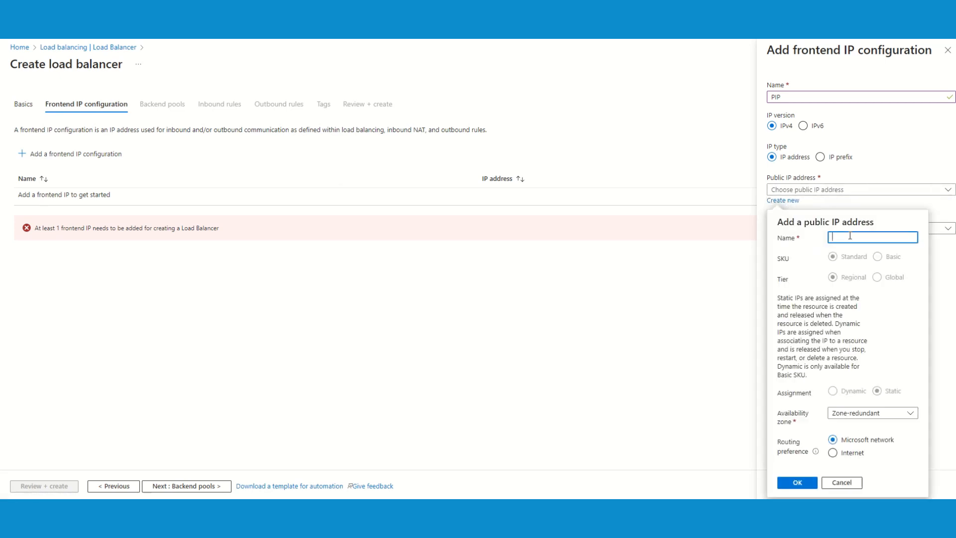
type("PIPLB")
left_click(886, 421)
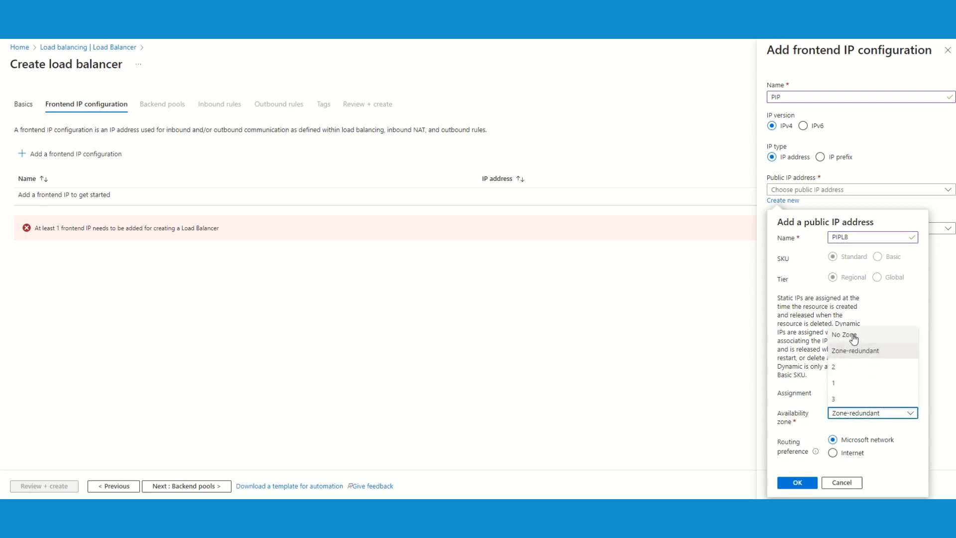
left_click(841, 382)
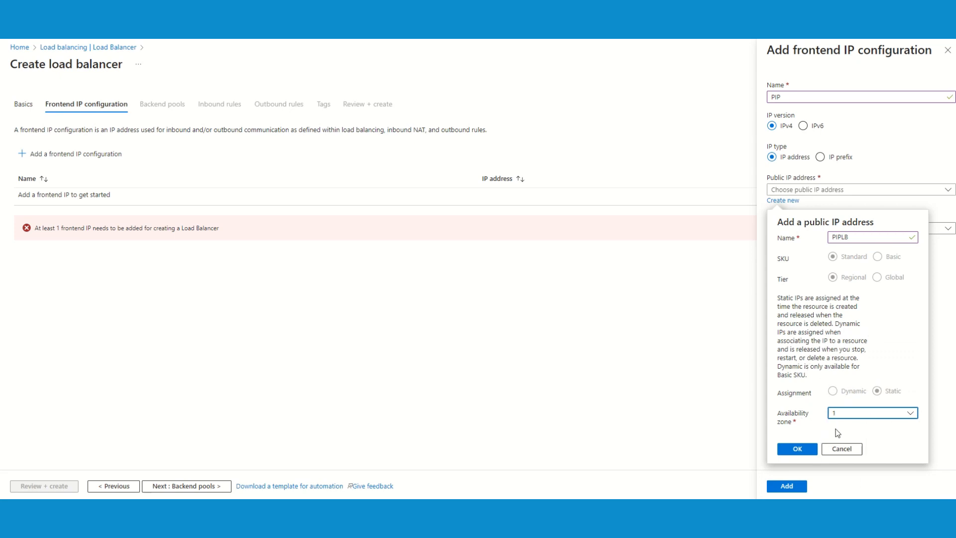
left_click(807, 448)
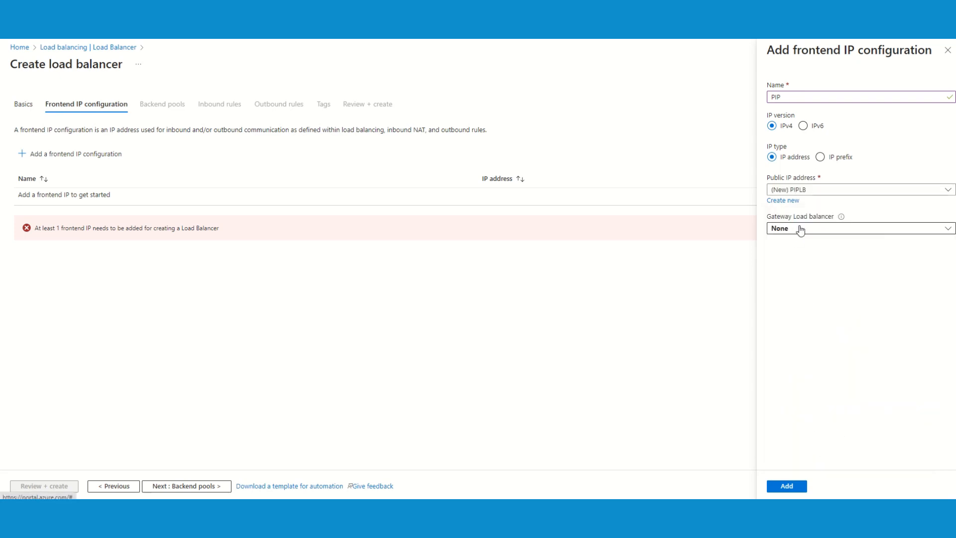
left_click(791, 487)
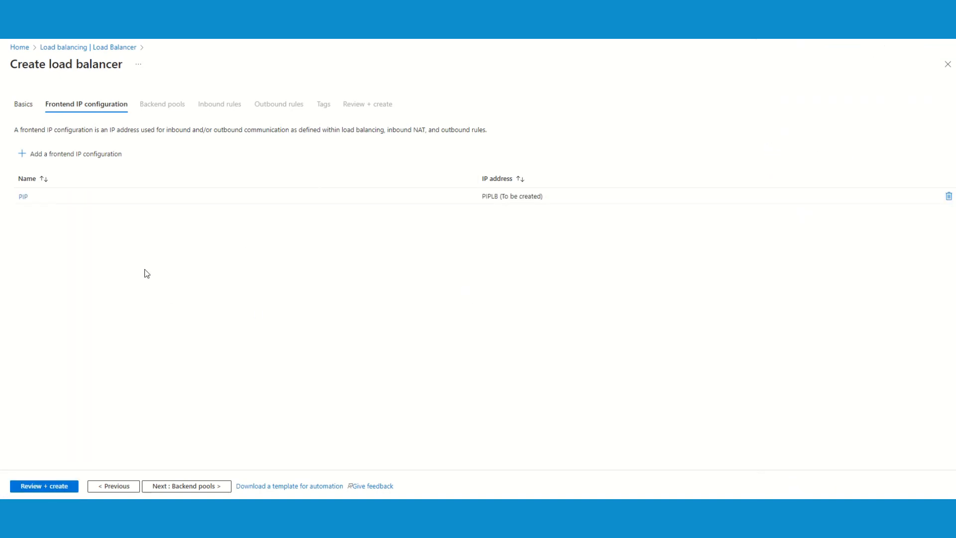
Start a backend pool named POOL on the virtual network Client_group-vnet (Client_group).
left_click(198, 487)
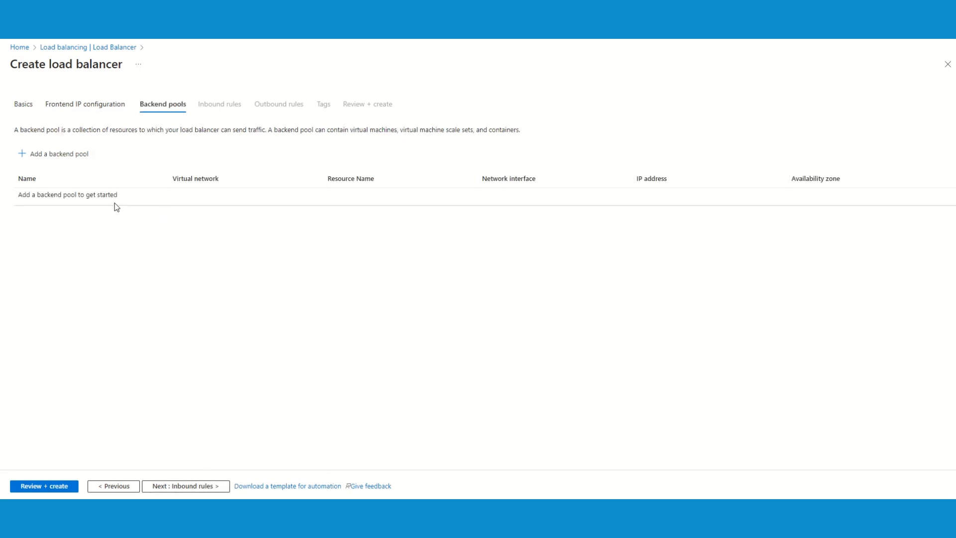
left_click(62, 156)
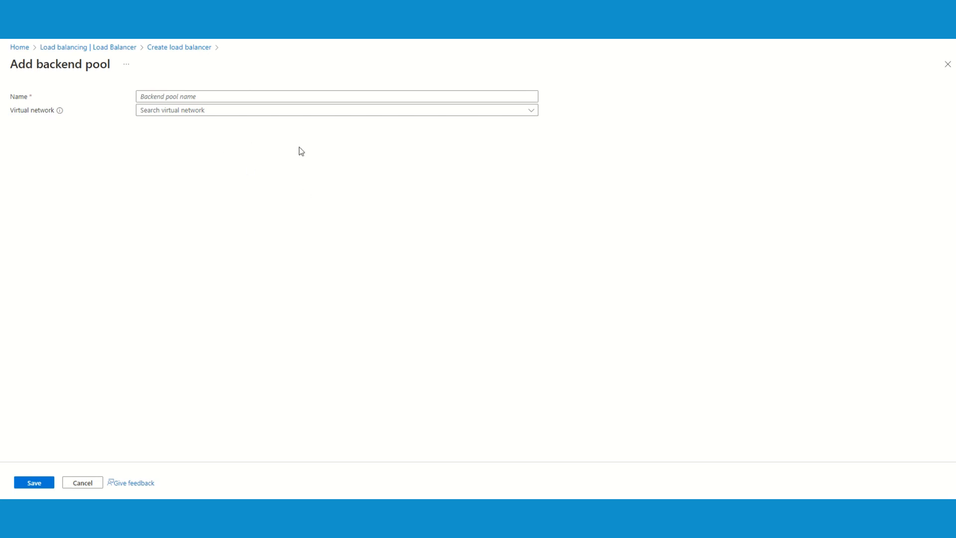
left_click(186, 96)
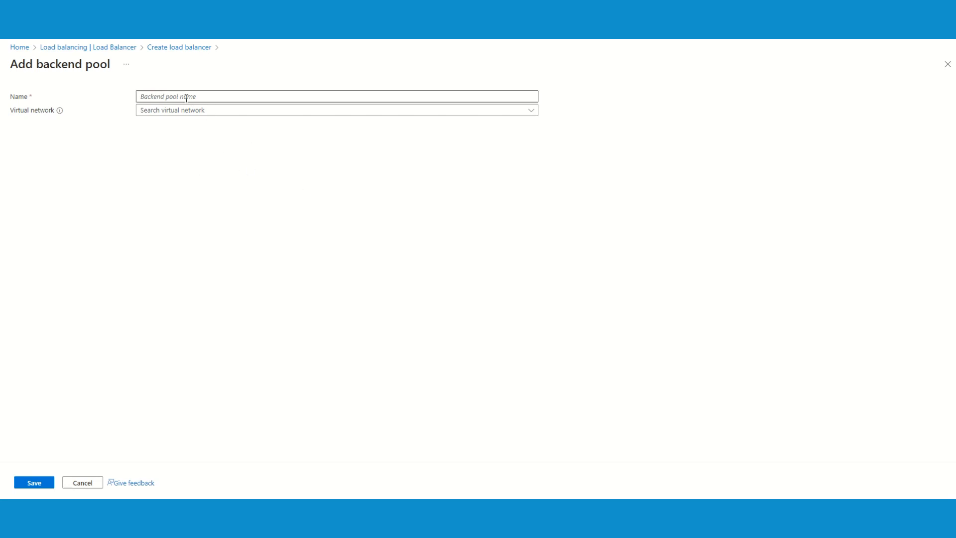
type("POOL")
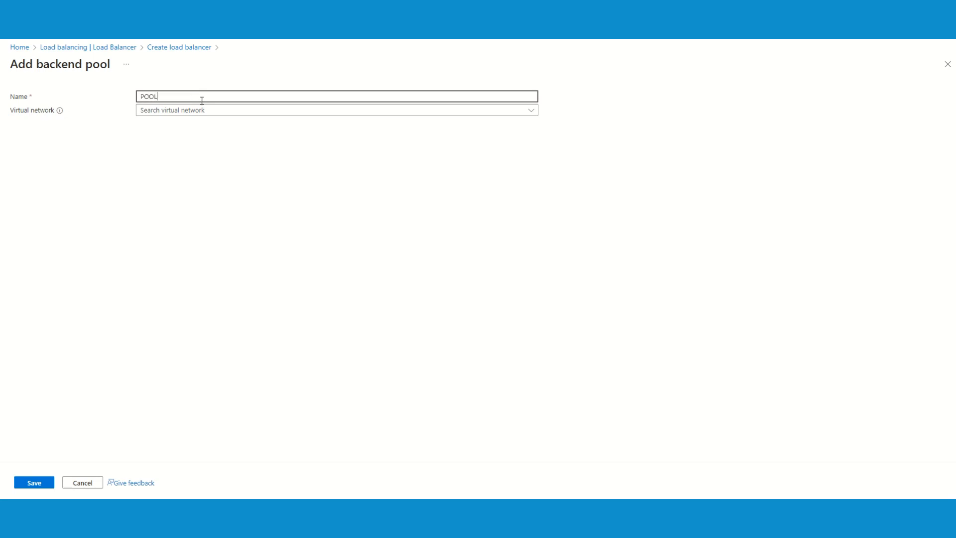
left_click(207, 111)
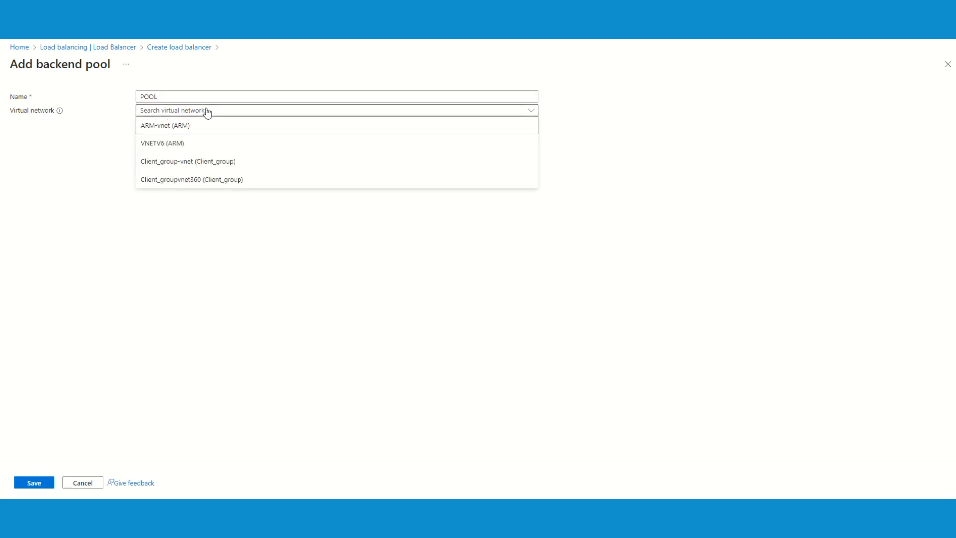
left_click(212, 165)
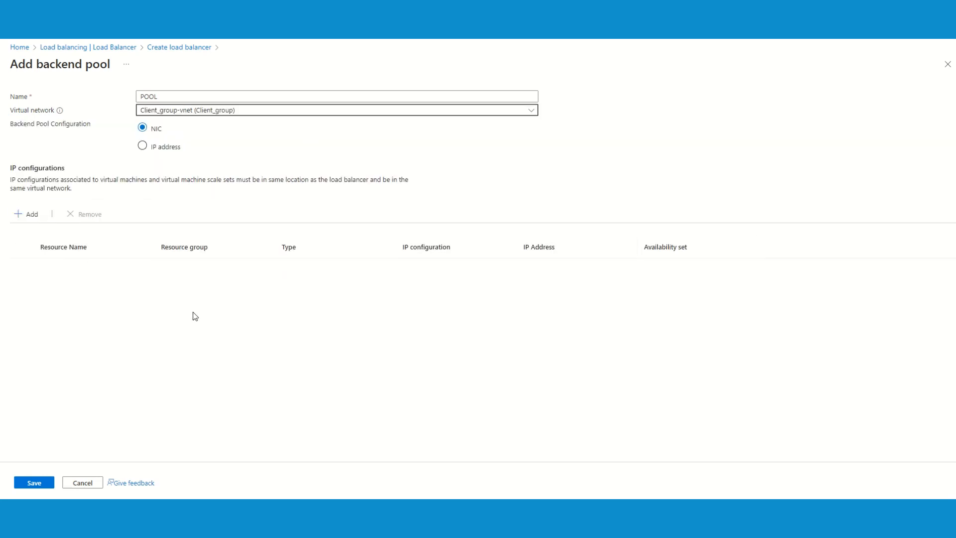
Configure the backend pool by IP address with 10.5.0.6 as its only backend address, and save the pool.
left_click(143, 146)
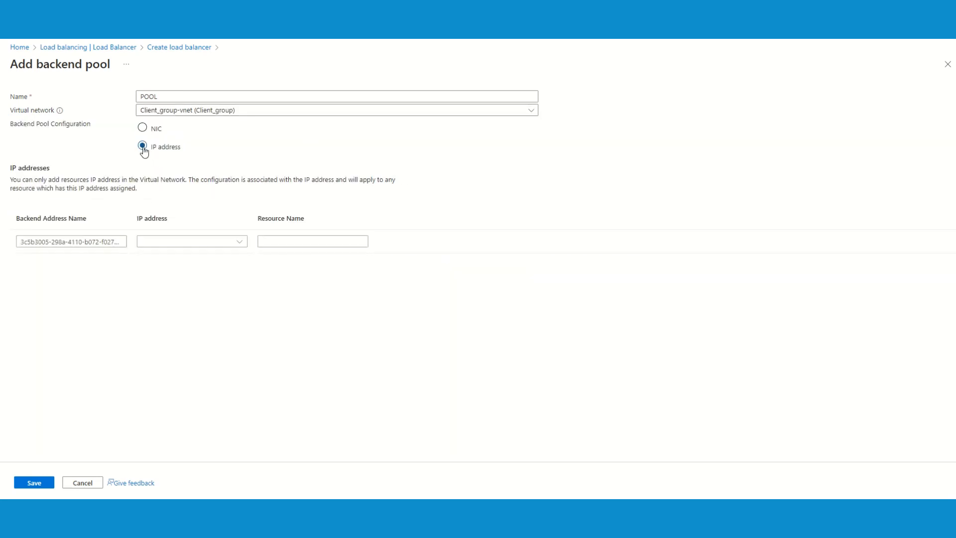
left_click(239, 242)
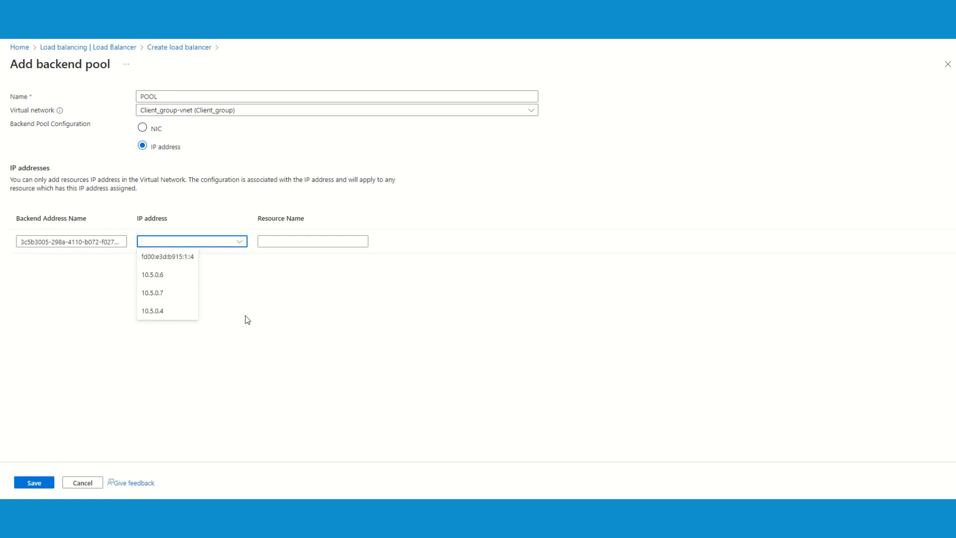
left_click(165, 313)
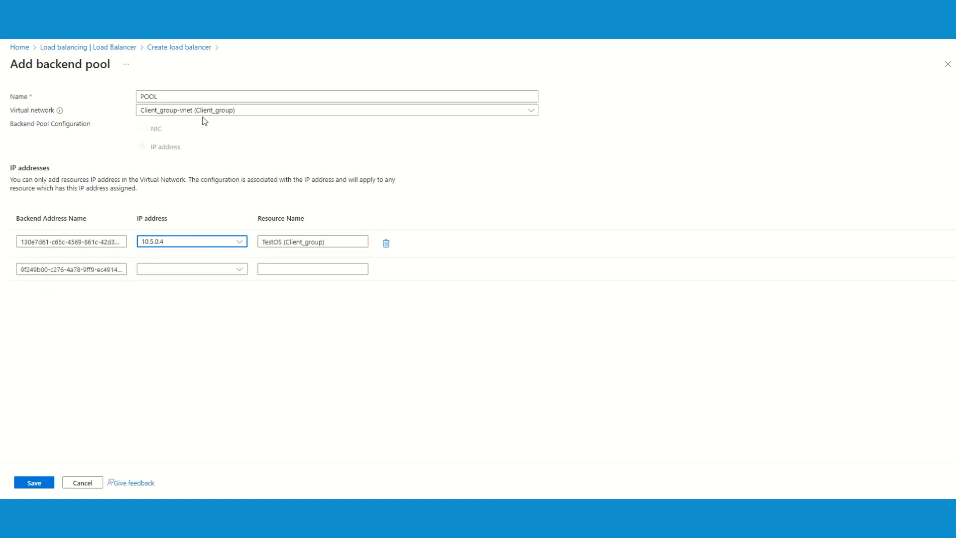
left_click(239, 243)
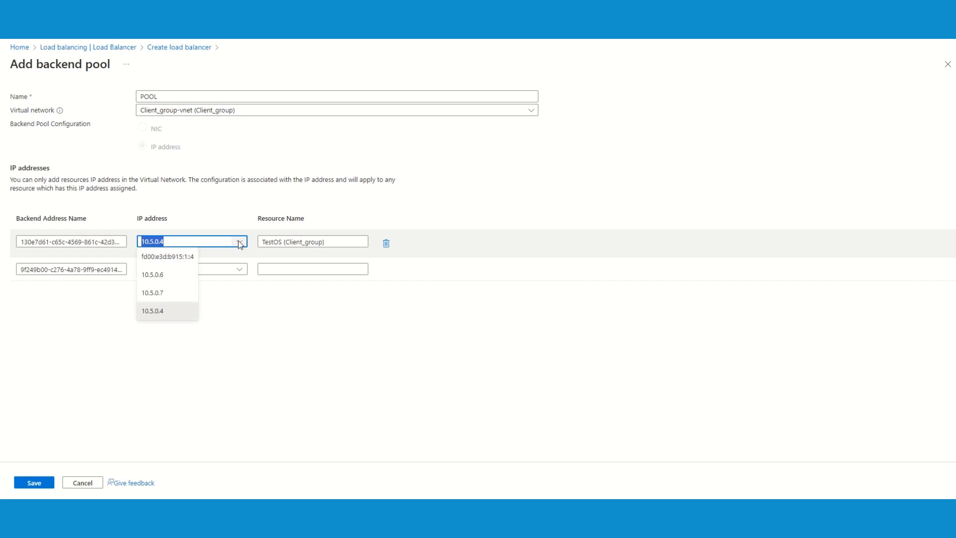
left_click(166, 275)
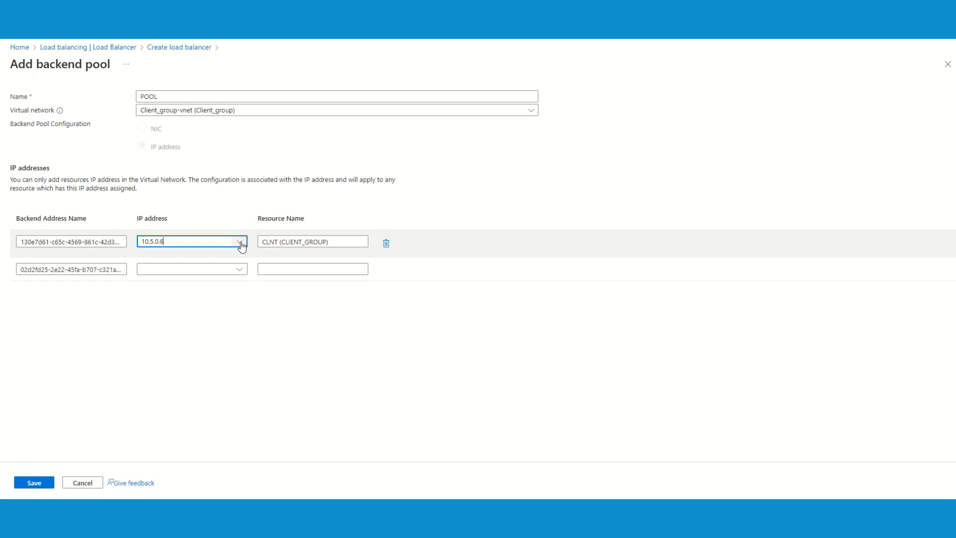
double_click(180, 240)
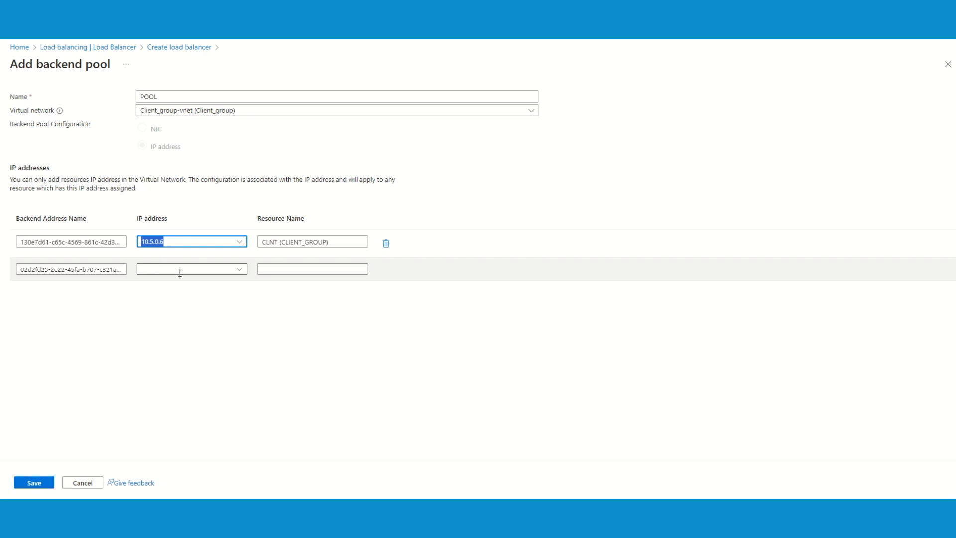
left_click(242, 272)
left_click(242, 272)
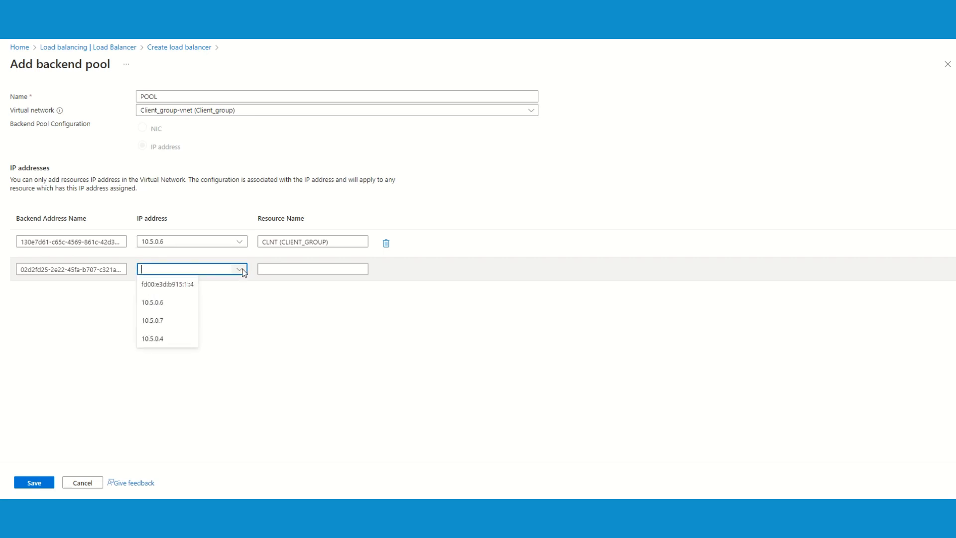
left_click(253, 334)
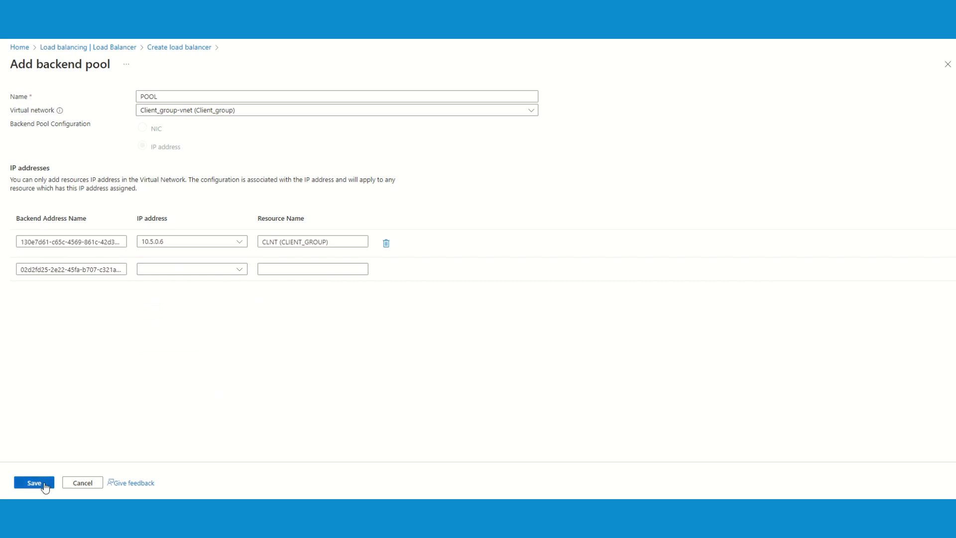
left_click(43, 484)
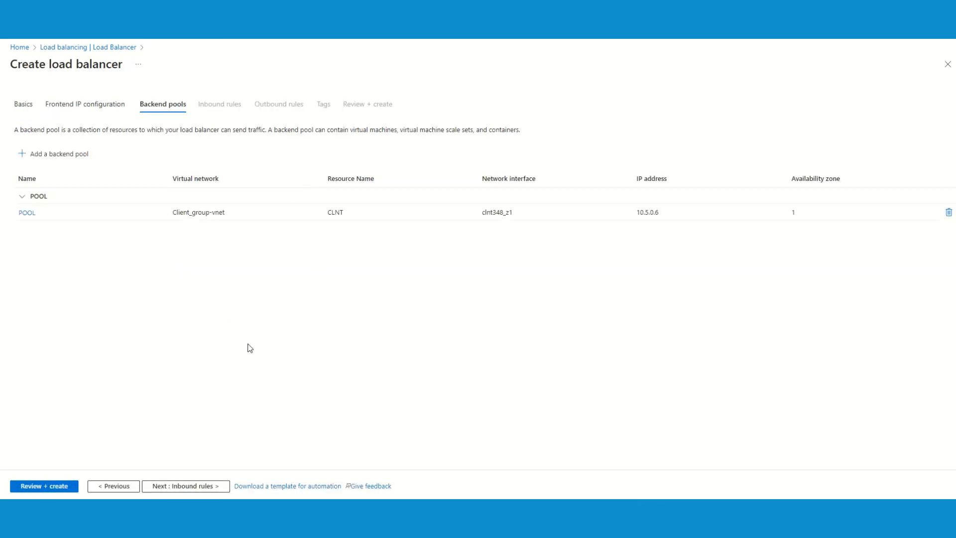
left_click(204, 485)
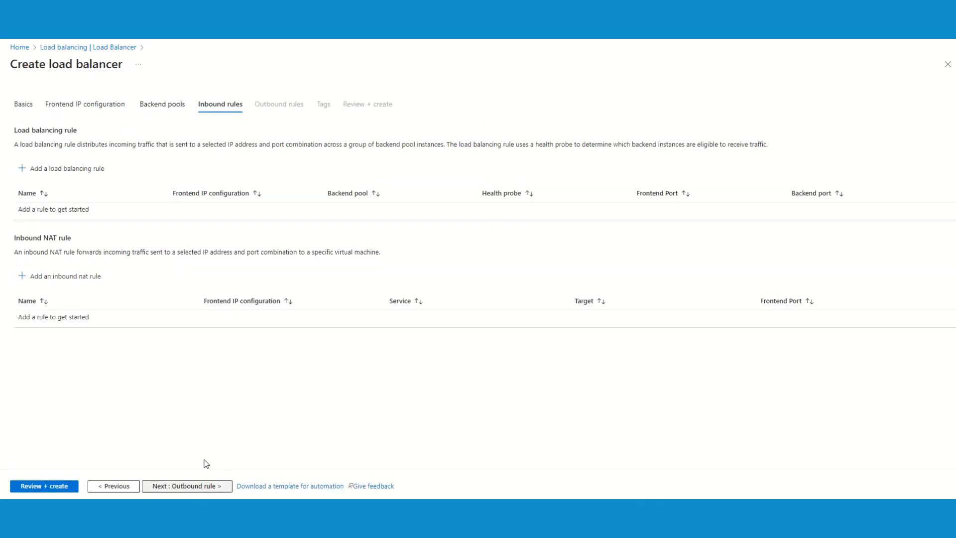
left_click(91, 170)
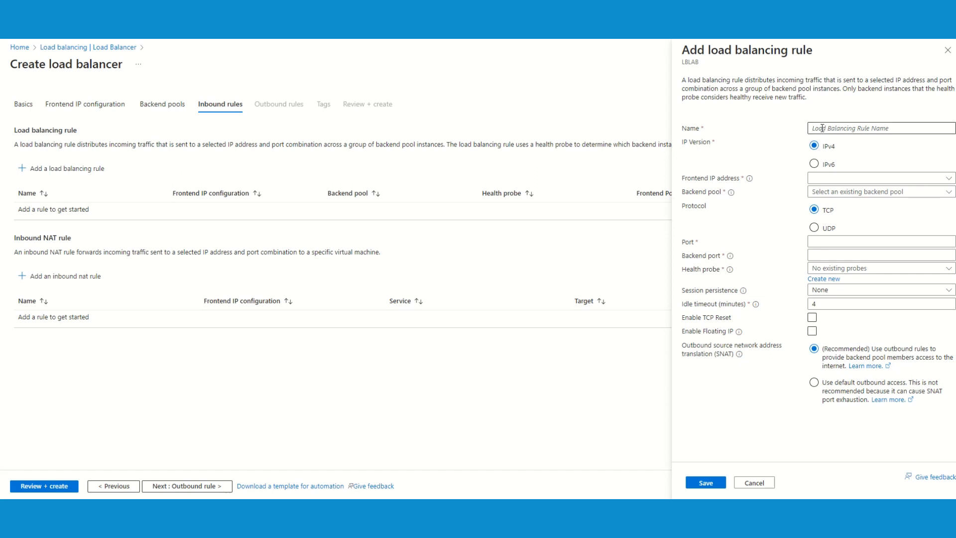
left_click(840, 125)
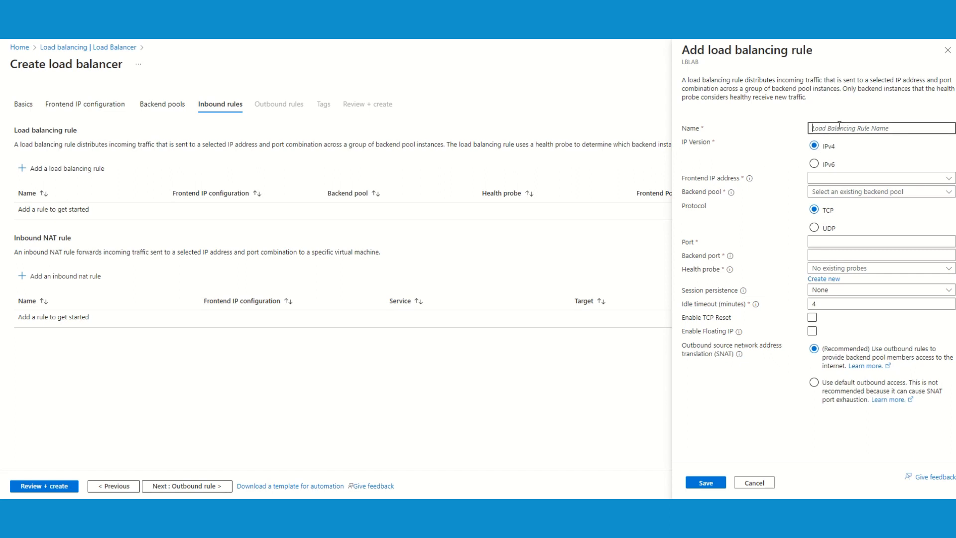
type("RULE`")
key("BackSpace")
type("1")
left_click(874, 180)
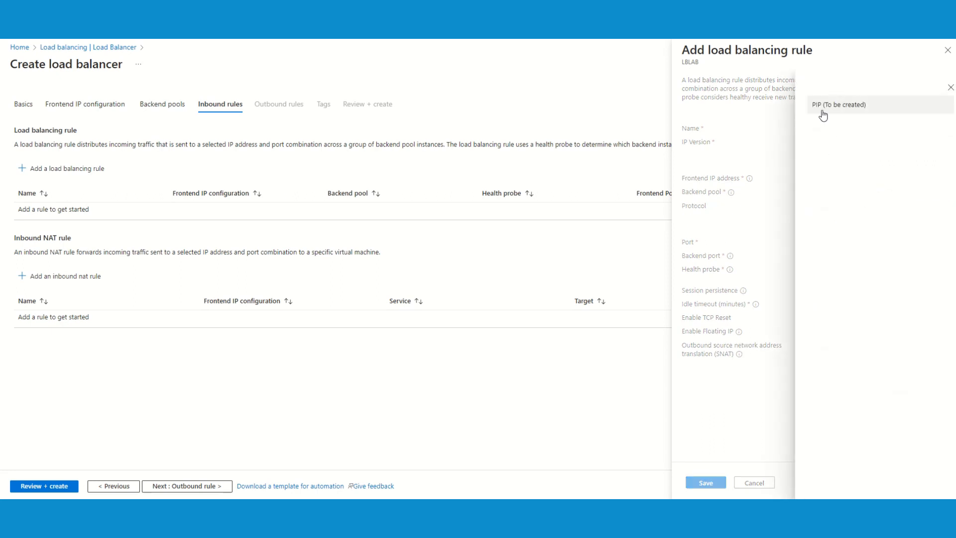
left_click(950, 88)
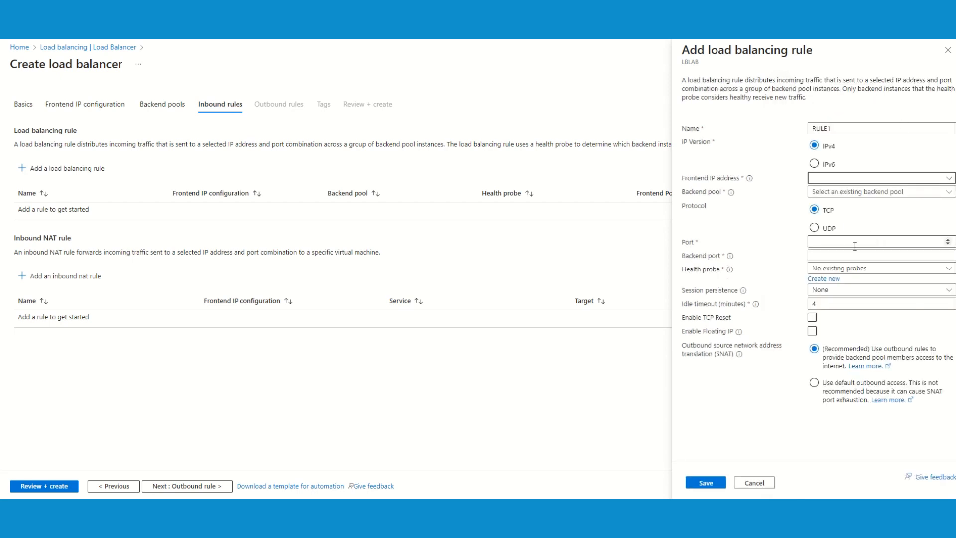
left_click(857, 194)
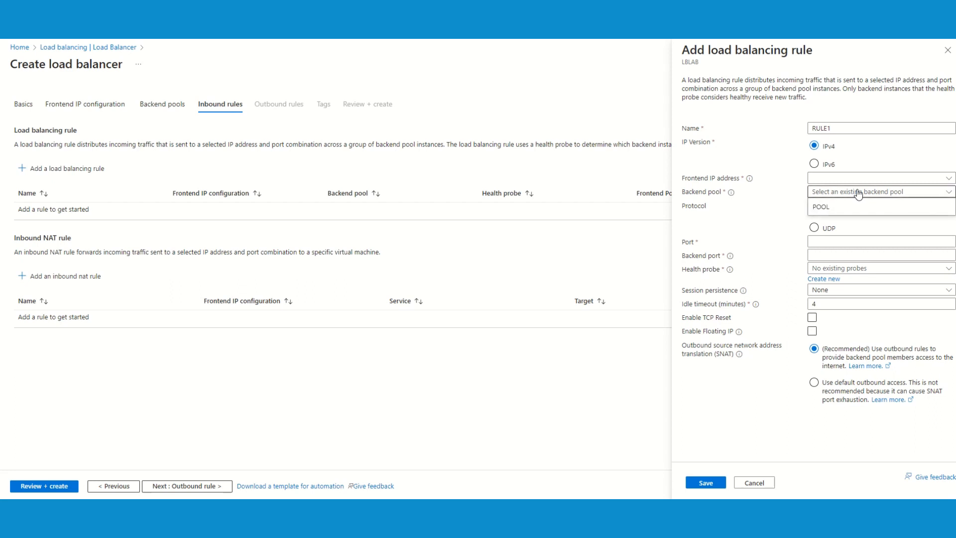
left_click(837, 208)
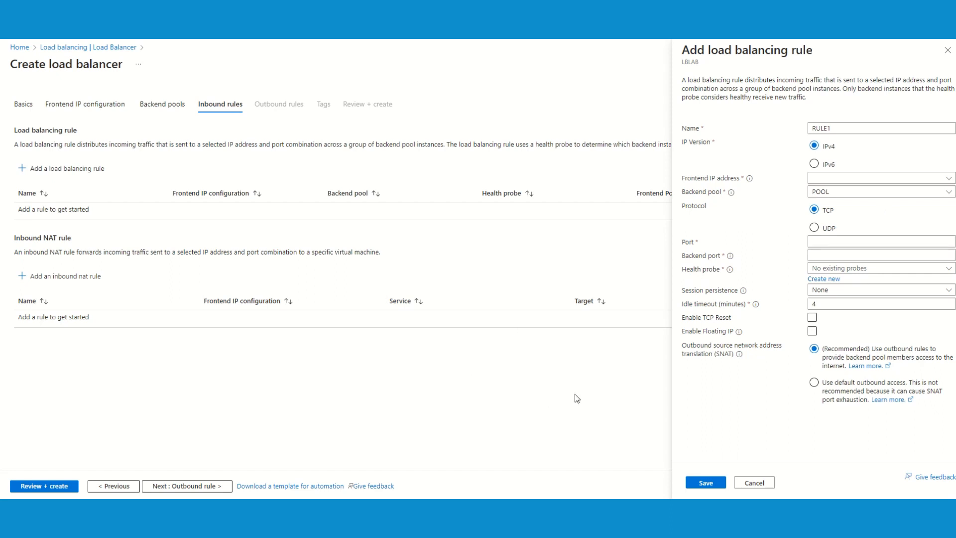
left_click(755, 482)
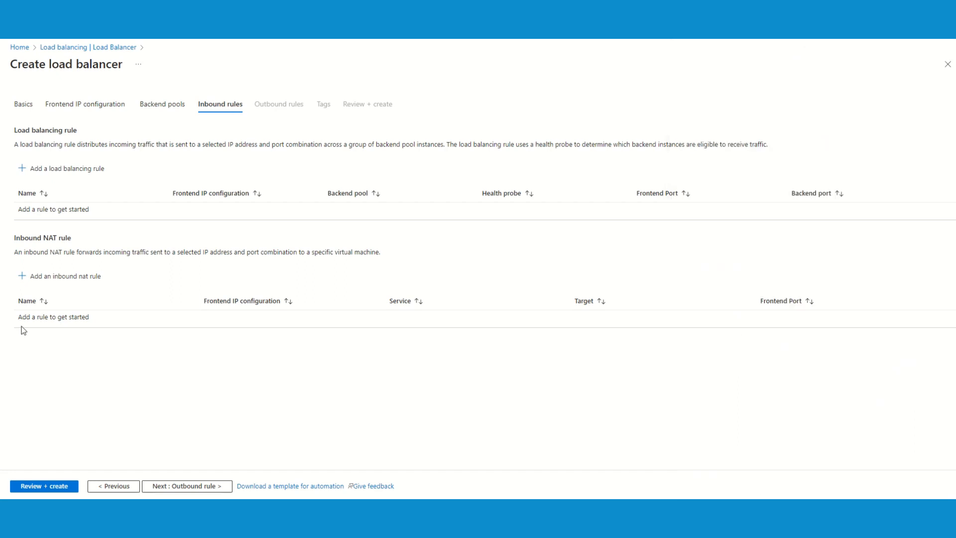
Review and create the load balancer without inbound rules, and open the deployed LBLAB resource.
left_click(52, 489)
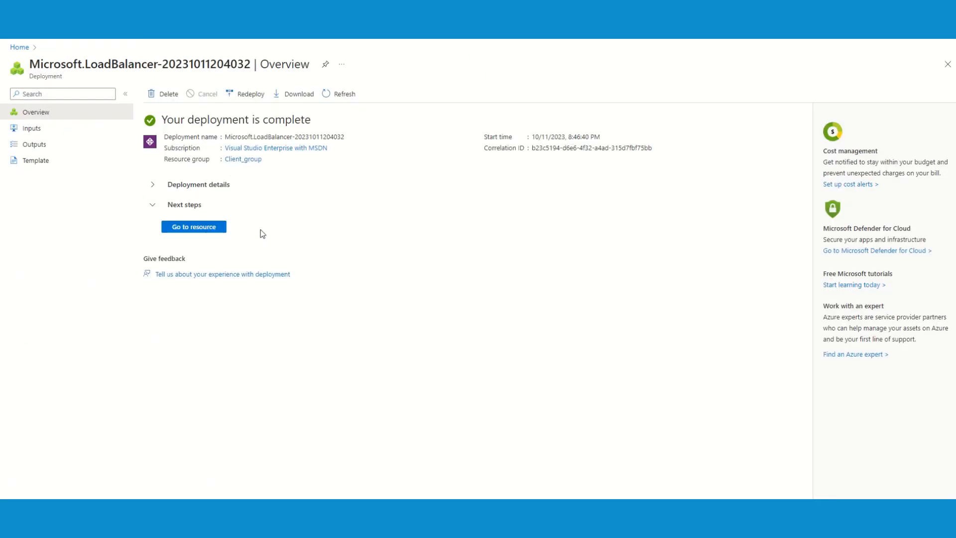
left_click(196, 228)
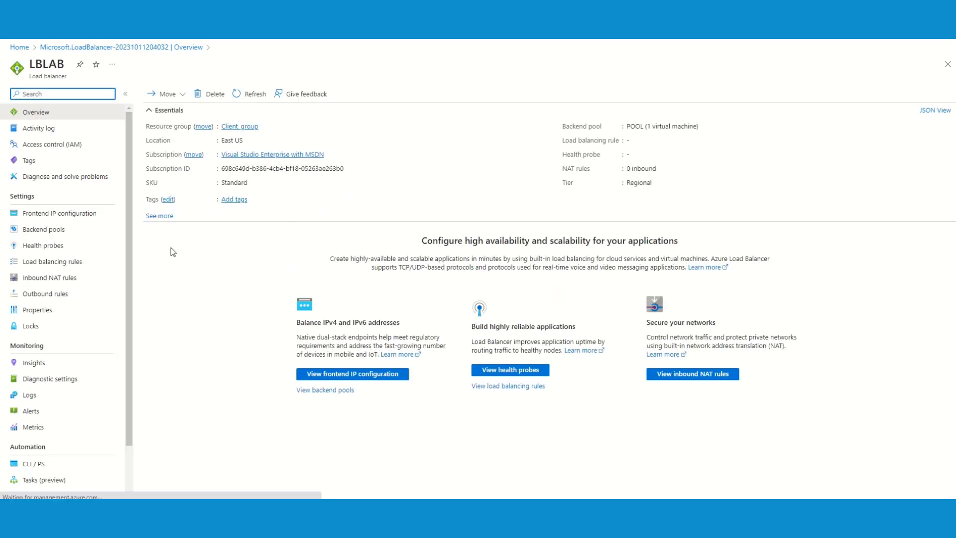
Examine LBLAB's frontend IP address and the IP address and resource status of its backend pool member.
left_click(65, 214)
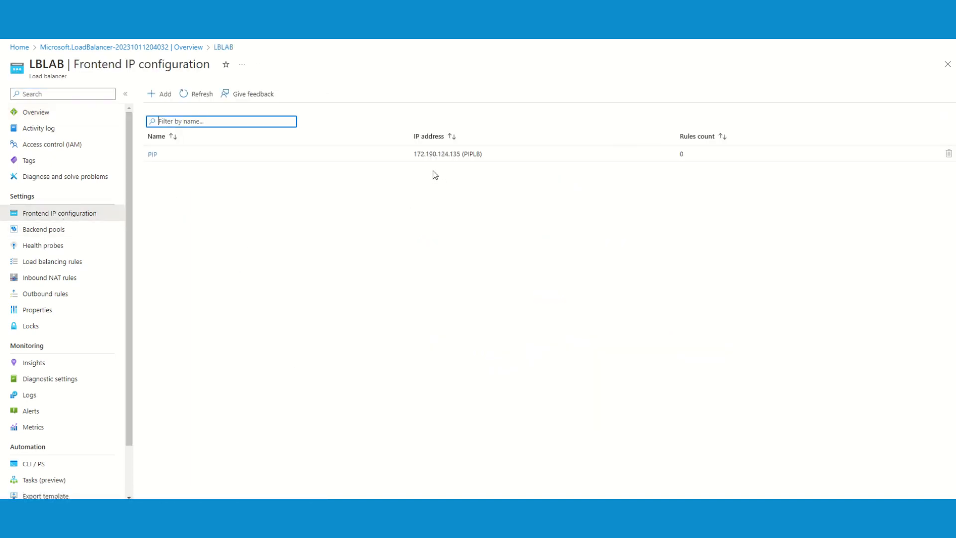
left_click_drag(415, 153, 496, 157)
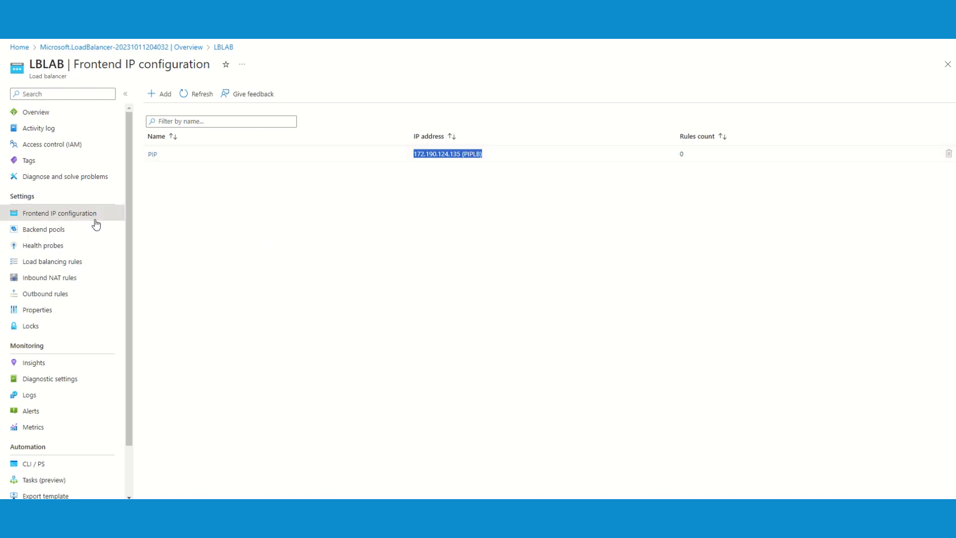
left_click(62, 229)
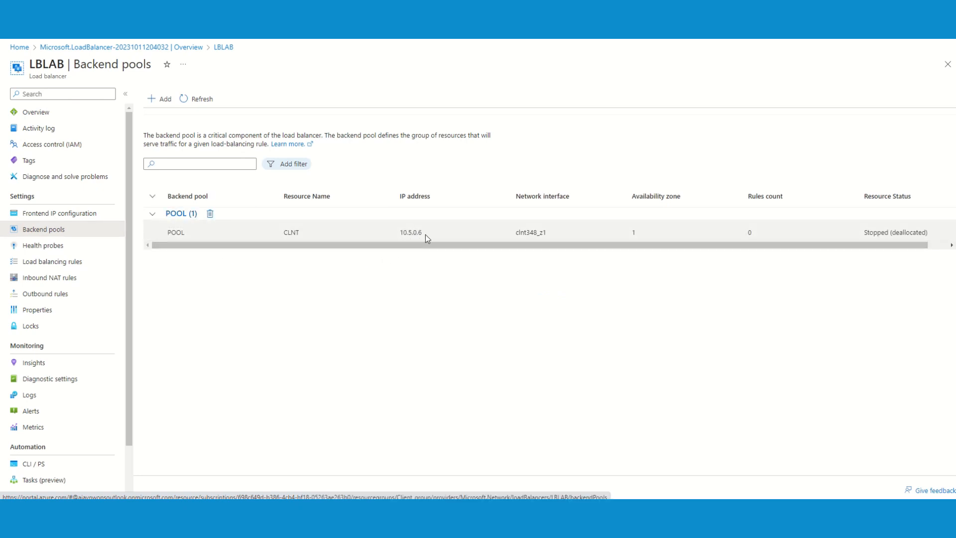
left_click_drag(422, 232, 399, 234)
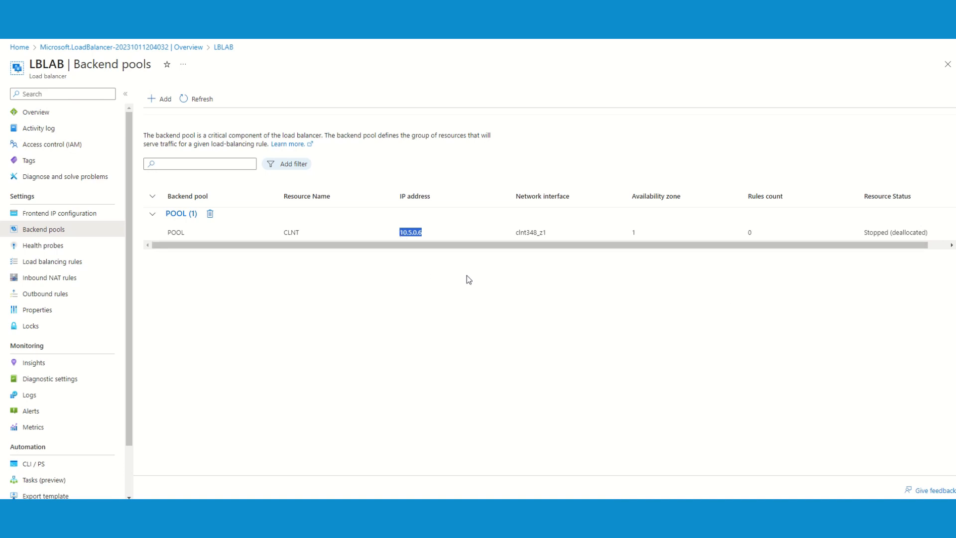
left_click(931, 235)
left_click_drag(881, 236, 865, 236)
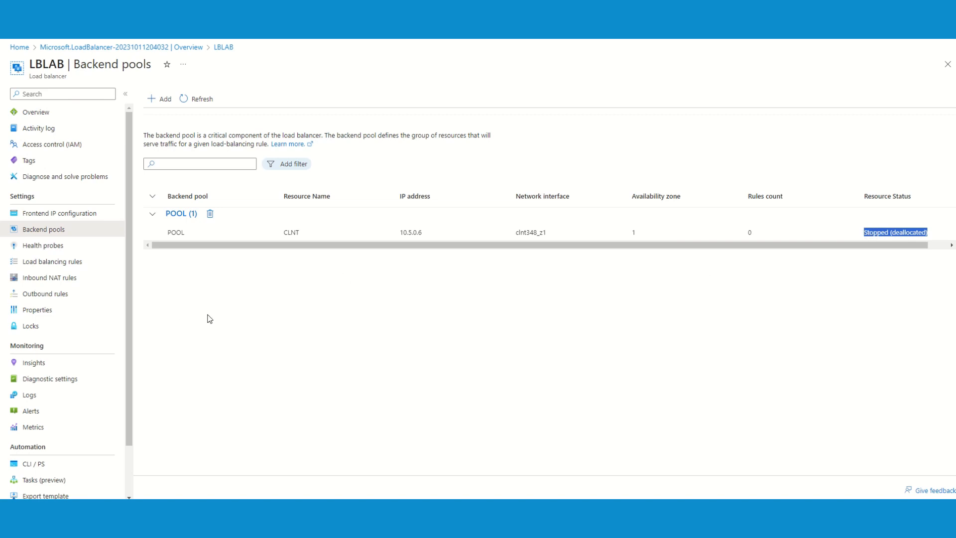
Check LBLAB's health probes, inbound NAT rules and outbound rules, and return to its overview.
left_click(42, 245)
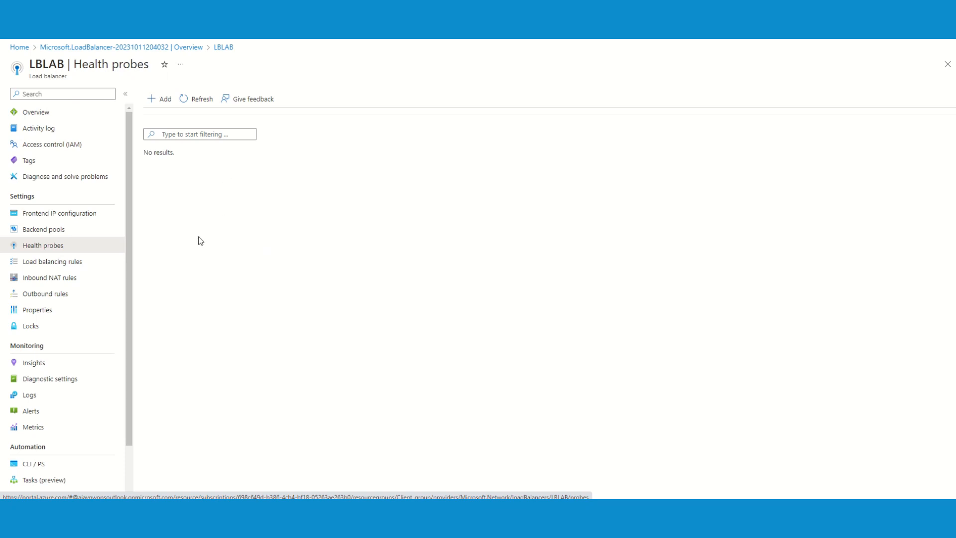
left_click(67, 284)
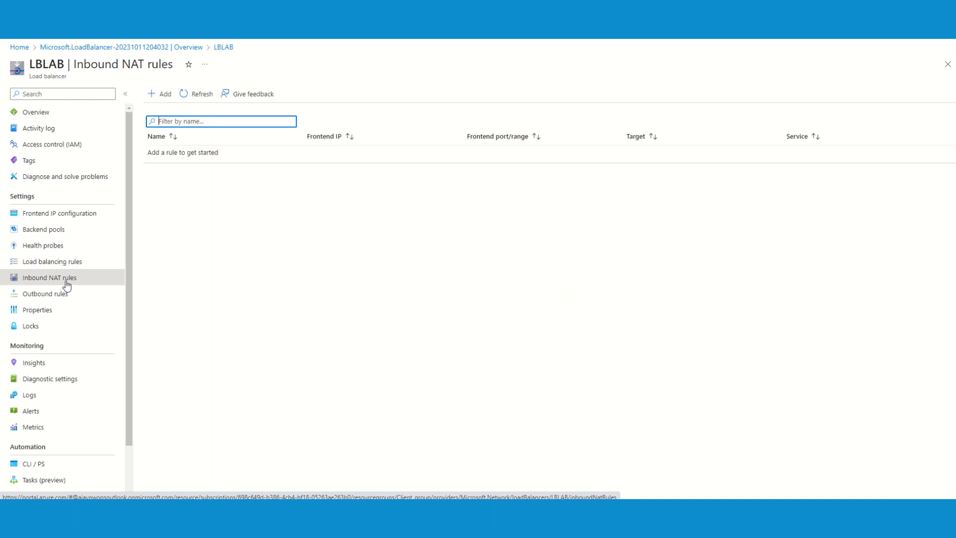
left_click(64, 298)
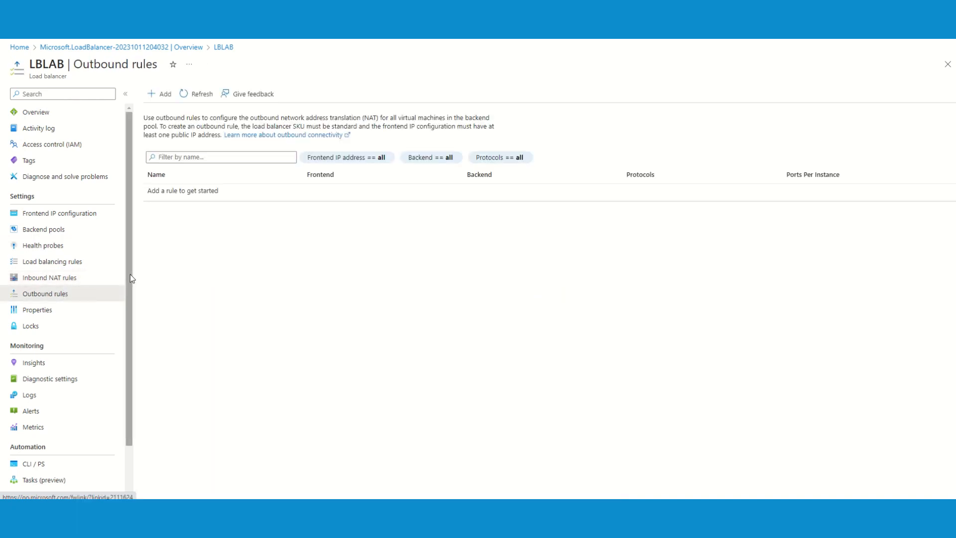
left_click_drag(130, 274, 131, 335)
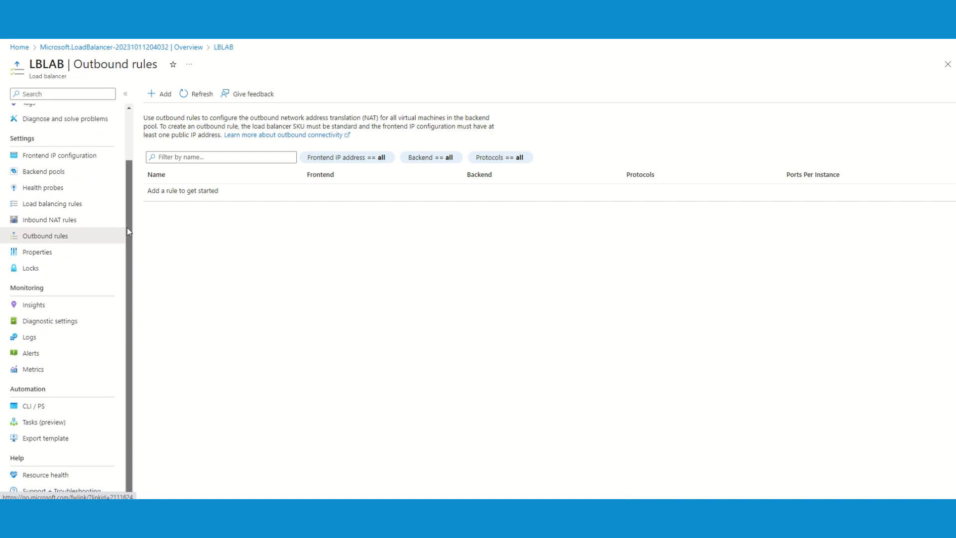
left_click_drag(127, 228, 130, 155)
left_click(43, 112)
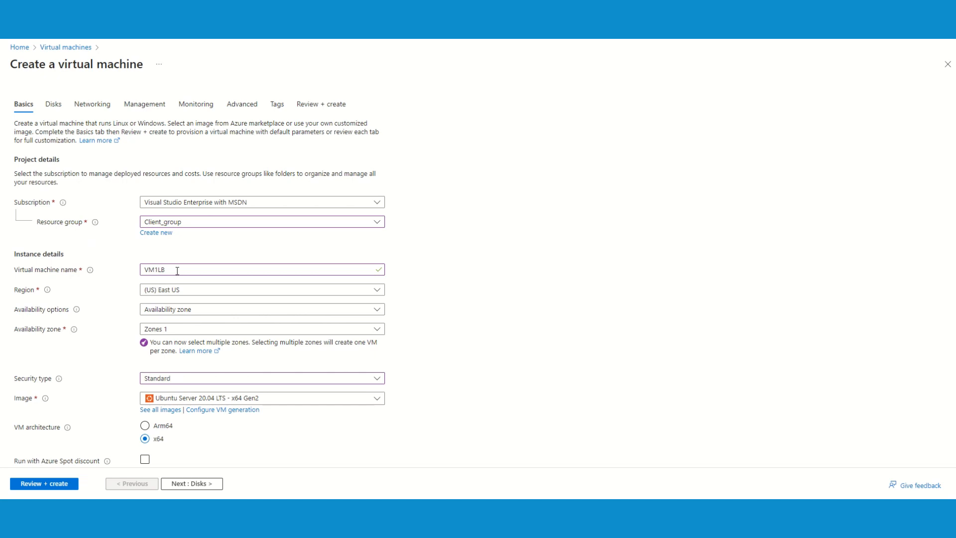
Review the name and the available availability zones in the basic settings of the new VM1LB virtual machine.
left_click_drag(177, 270, 140, 274)
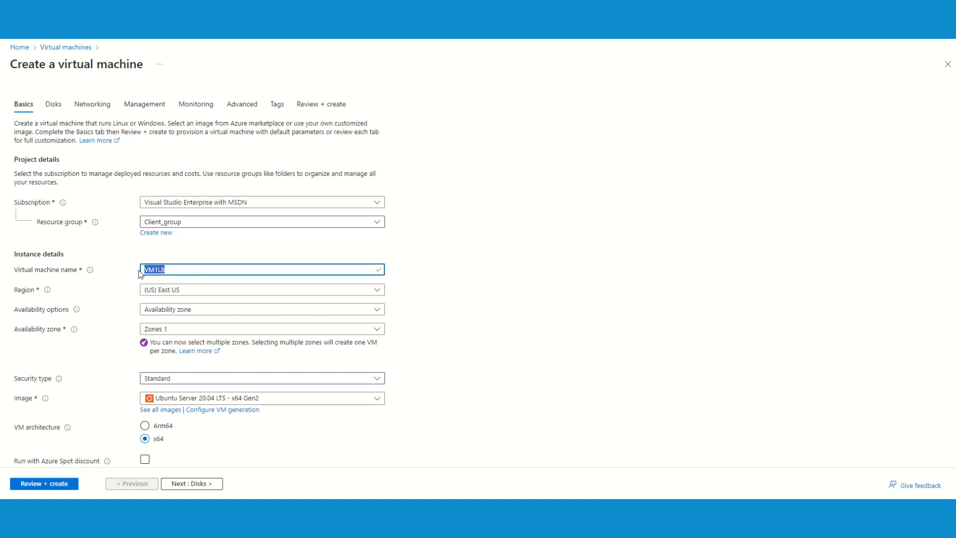
left_click(458, 281)
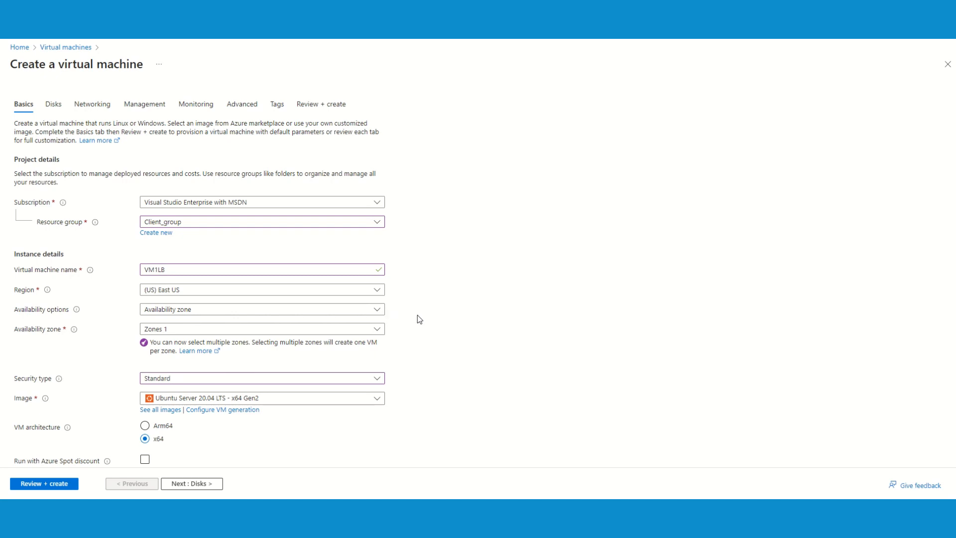
scroll(420, 319, "down", 2)
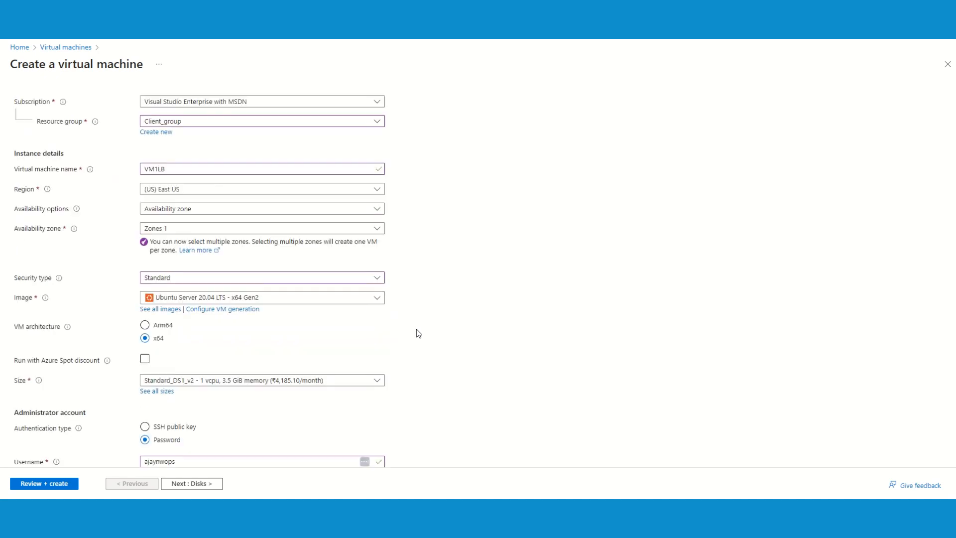
left_click(182, 232)
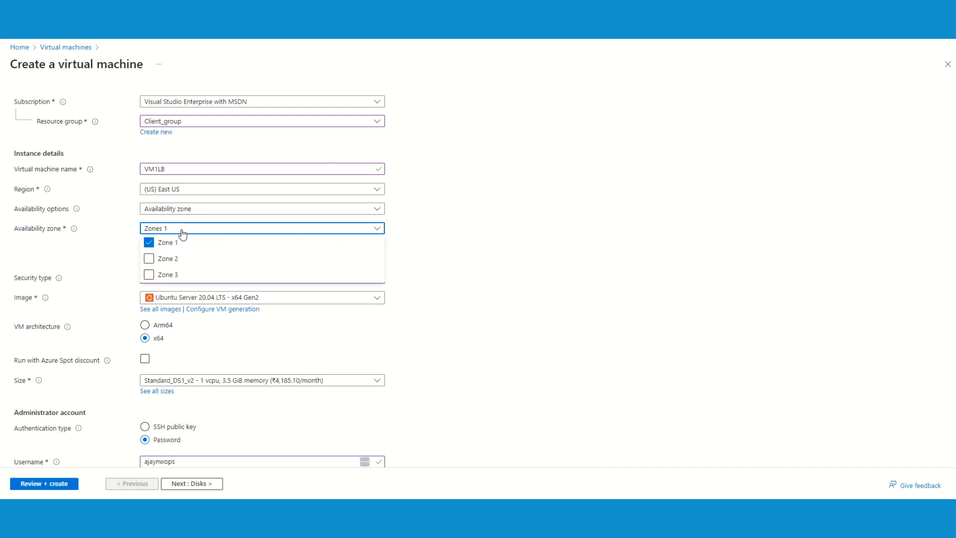
left_click(449, 252)
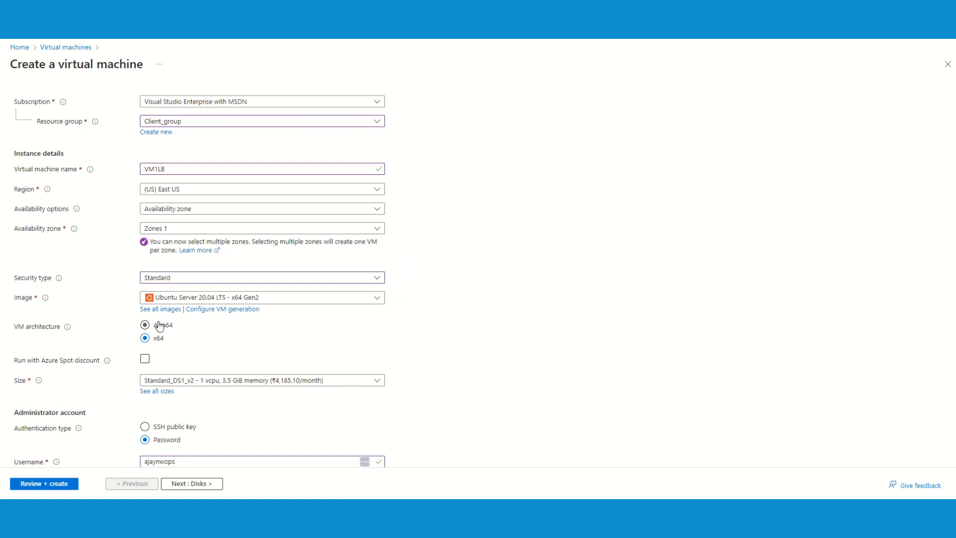
Allow HTTP (80) and HTTPS (443) as public inbound ports alongside SSH (22) for the VM1LB virtual machine.
scroll(409, 279, "down", 4)
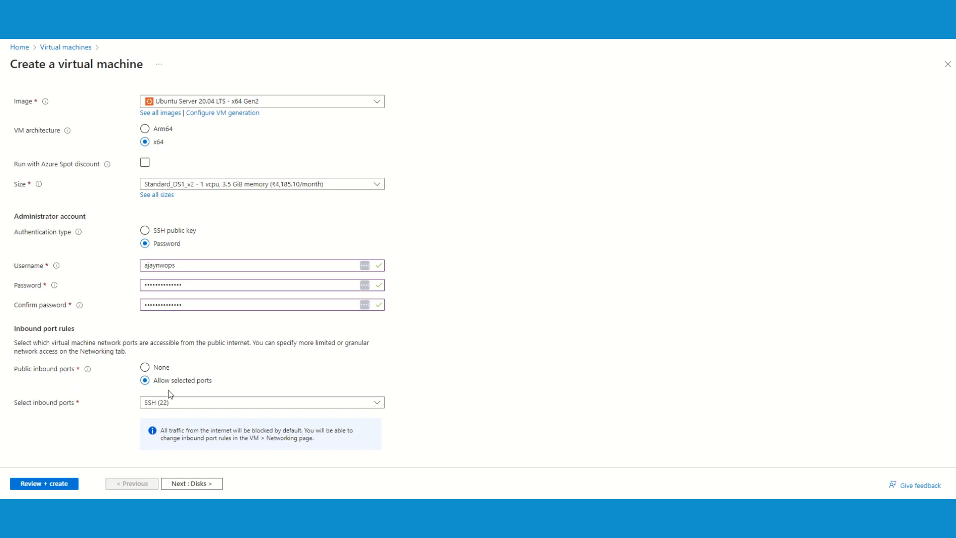
left_click(188, 408)
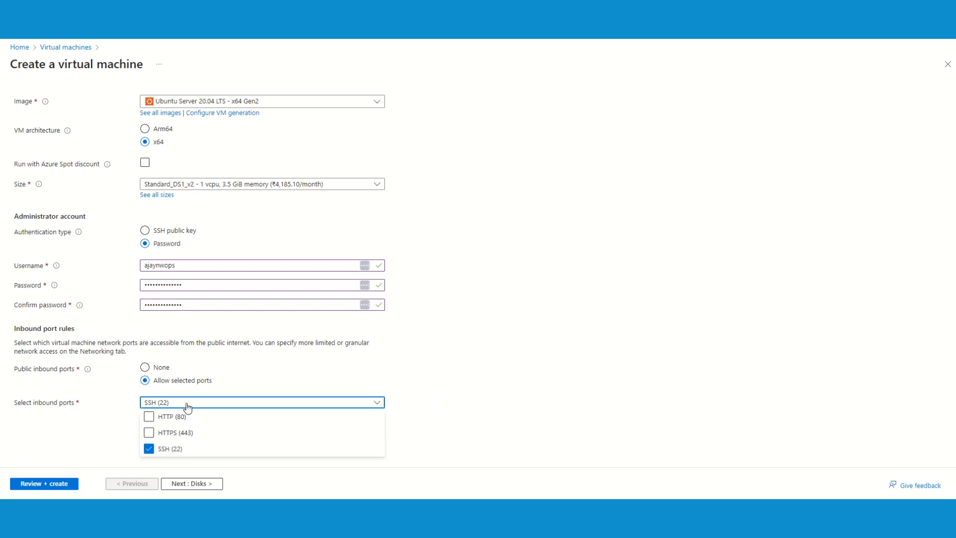
left_click(149, 416)
left_click(149, 432)
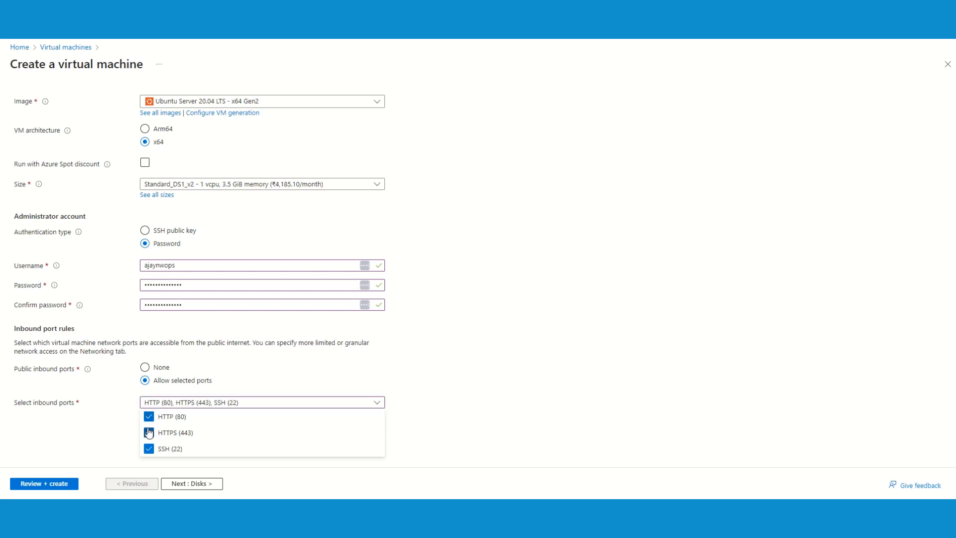
left_click(446, 415)
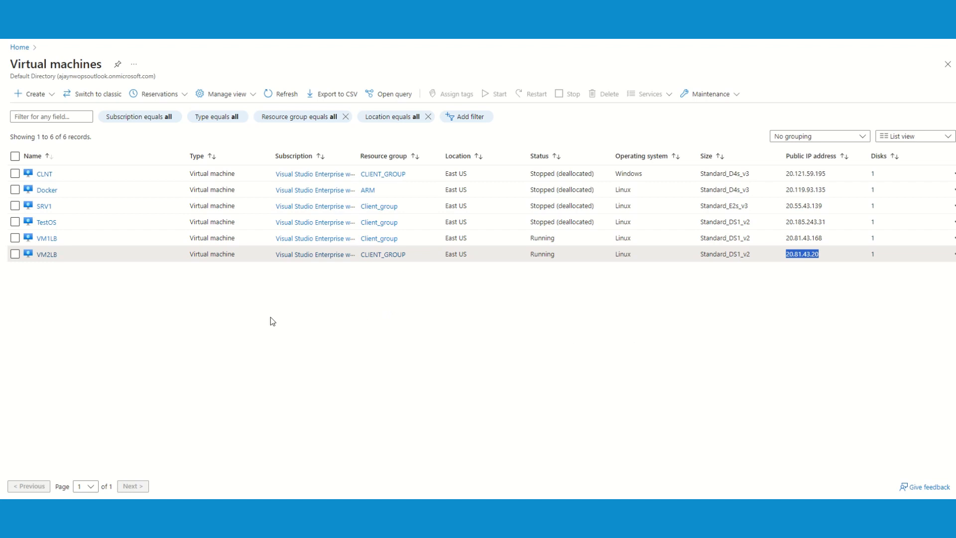
Check the status and public IP addresses of VM1LB and VM2LB, and the private IP address of VM1LB.
left_click_drag(567, 239, 530, 255)
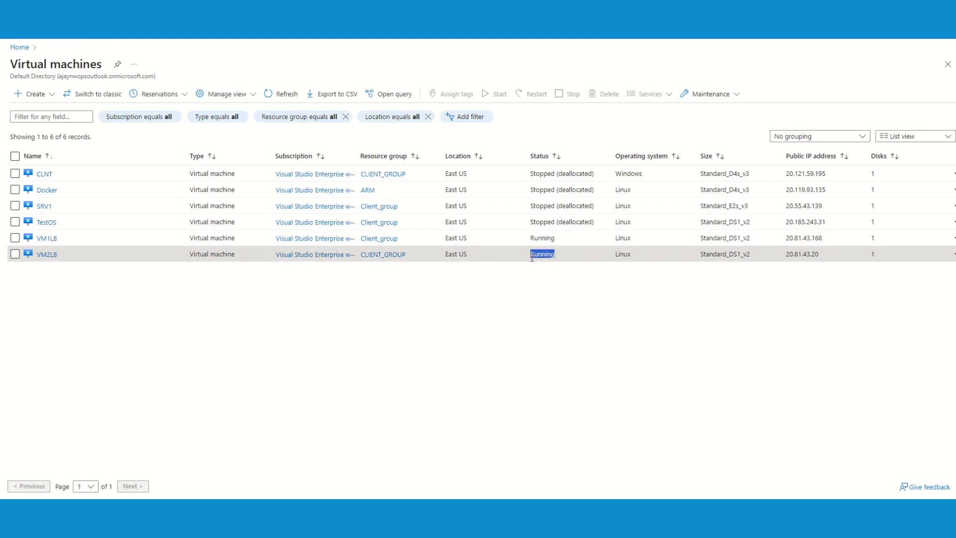
left_click(641, 293)
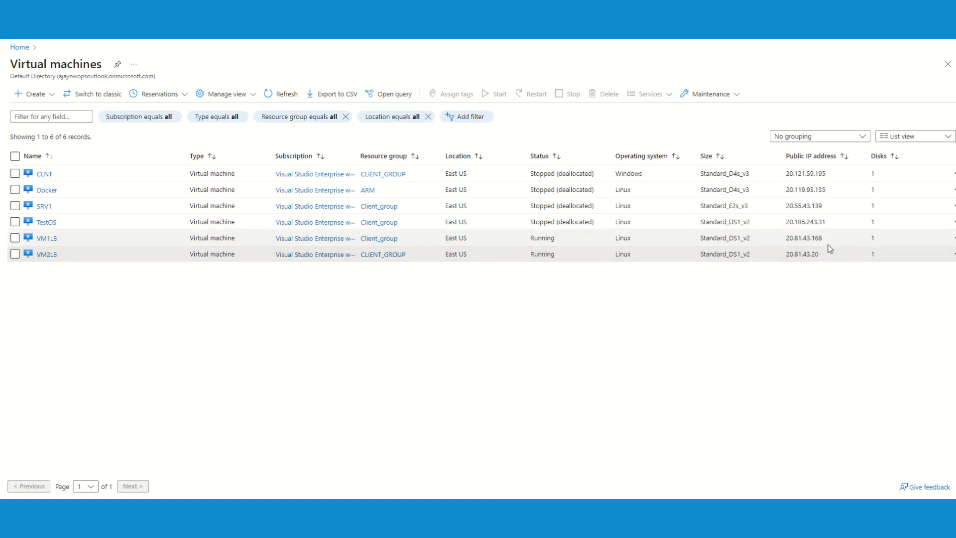
left_click_drag(827, 240, 784, 256)
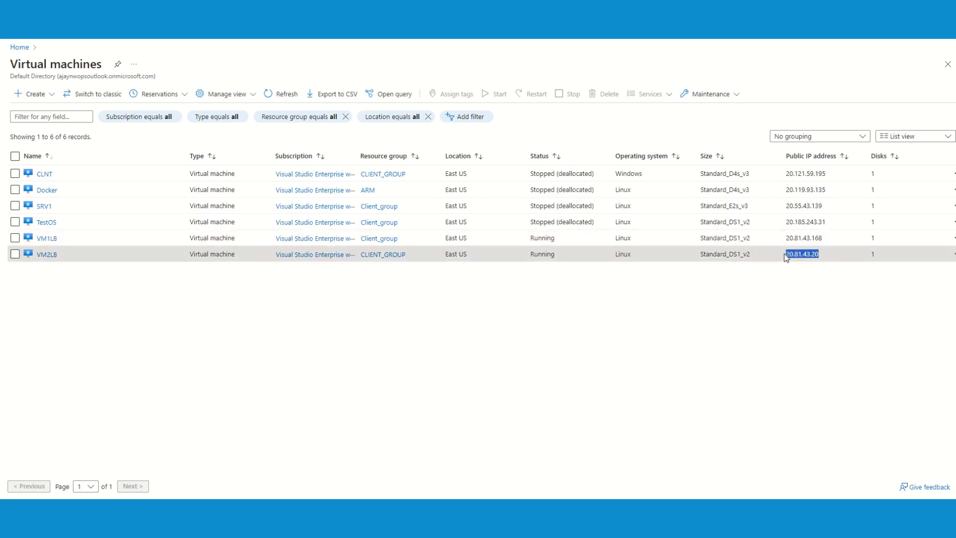
left_click(829, 283)
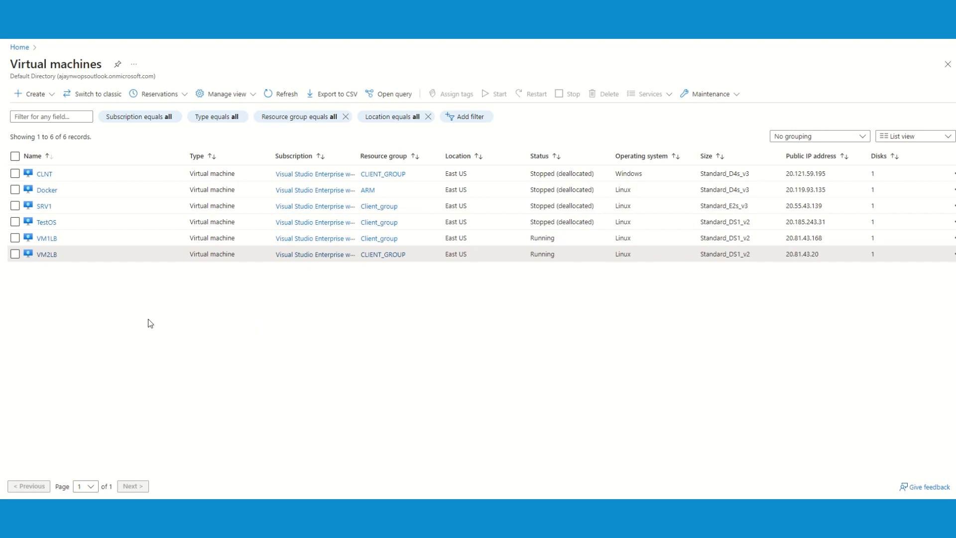
left_click(45, 240)
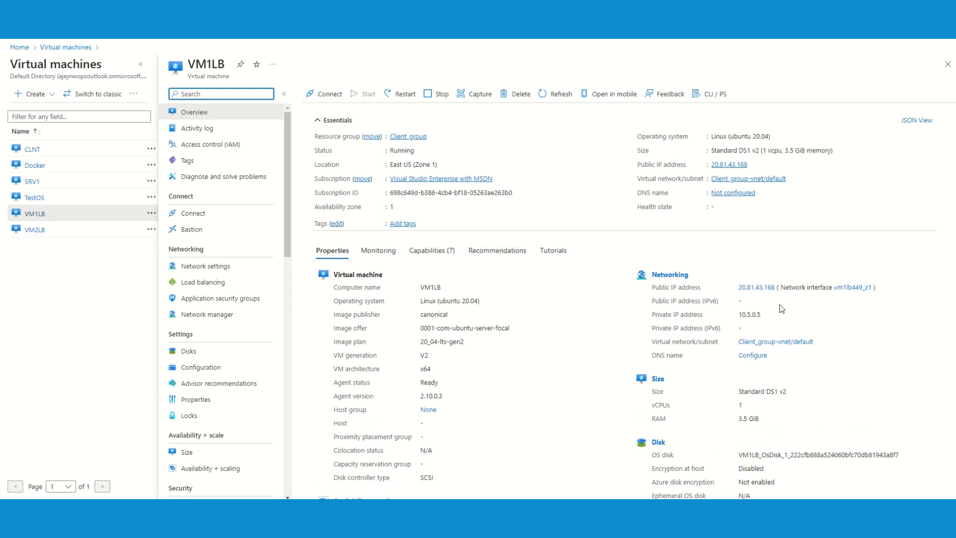
left_click_drag(768, 317, 737, 315)
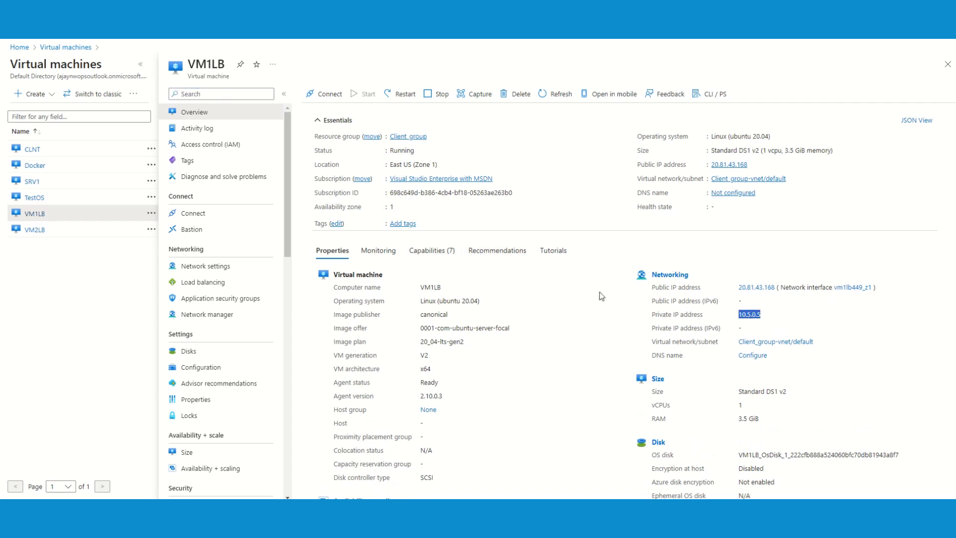
Check the private IP address of VM2LB.
left_click(59, 237)
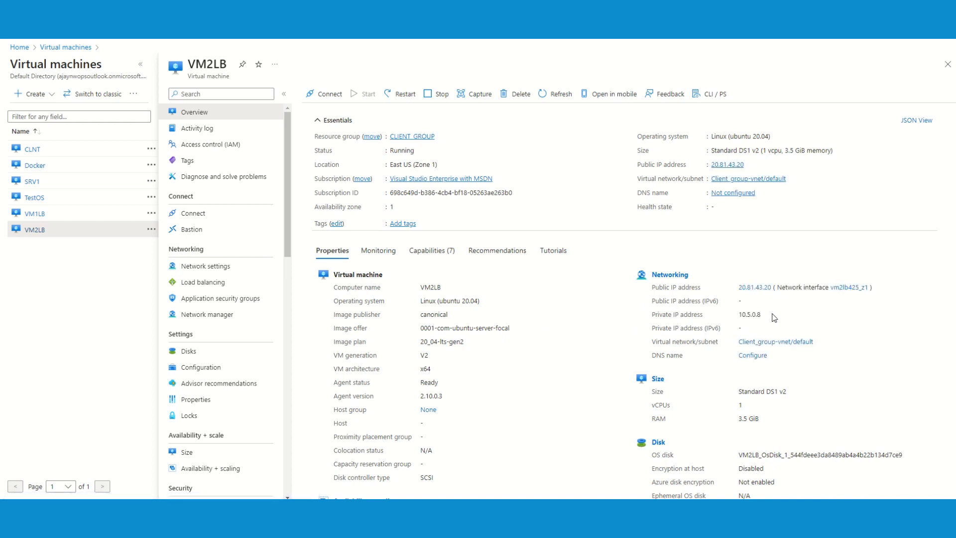
left_click_drag(762, 315, 741, 314)
Open the backend pools of load balancer LBLAB and review the members of POOL.
left_click(22, 48)
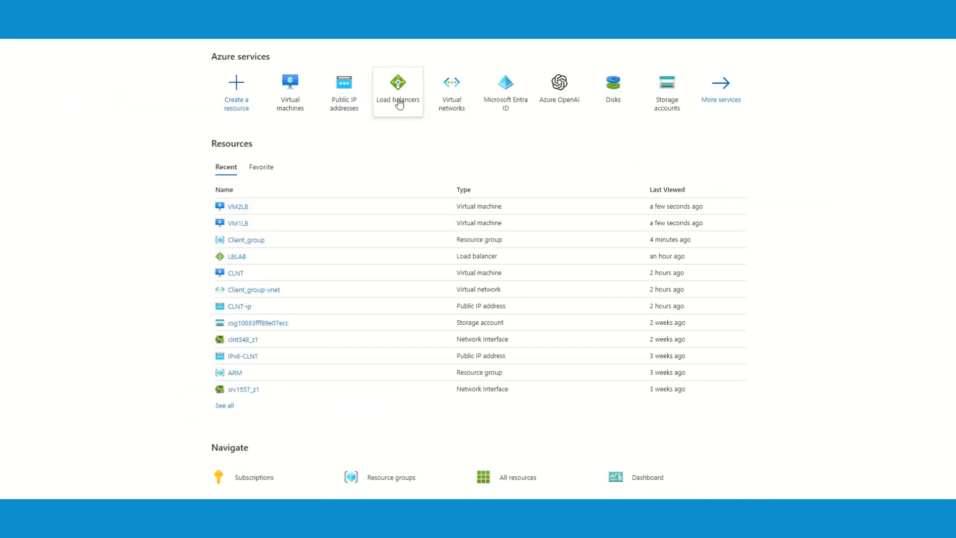
left_click(399, 98)
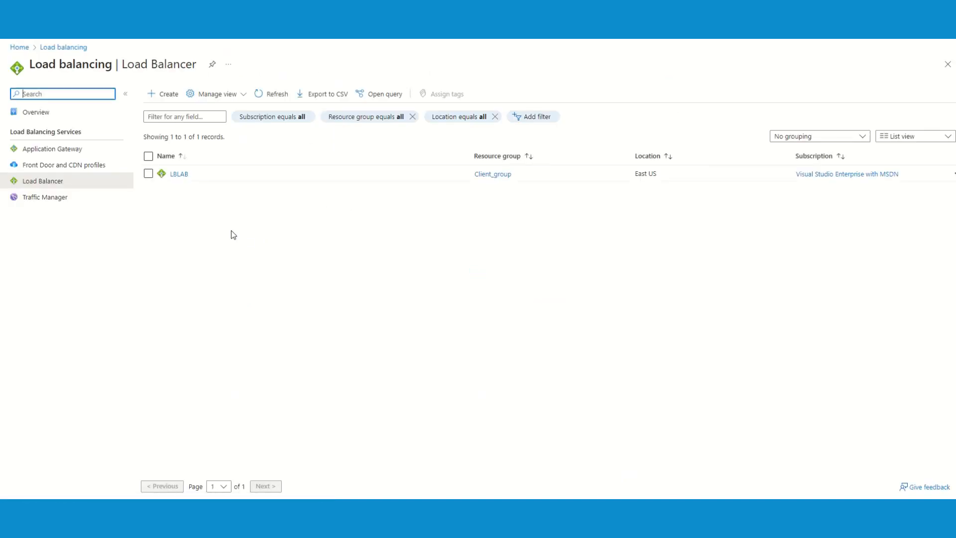
left_click(180, 173)
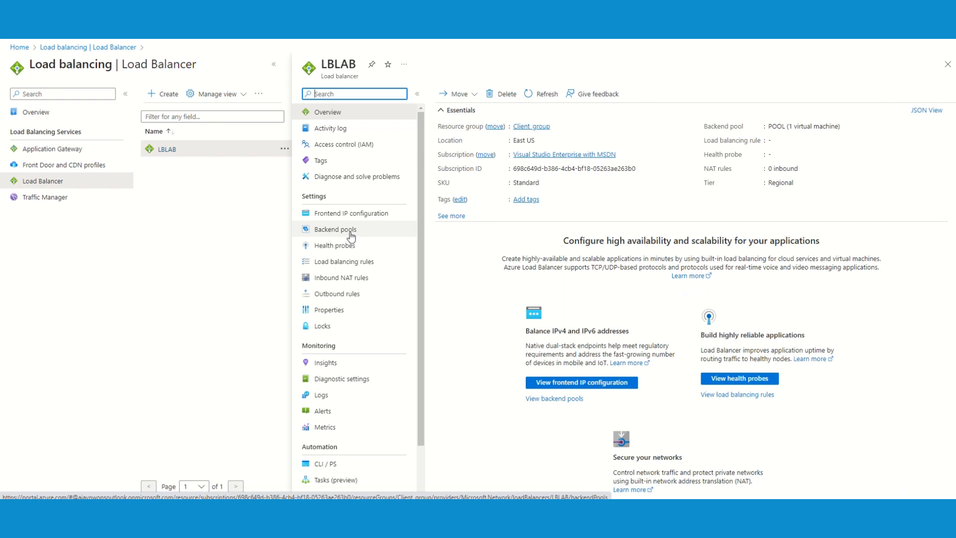
left_click(351, 234)
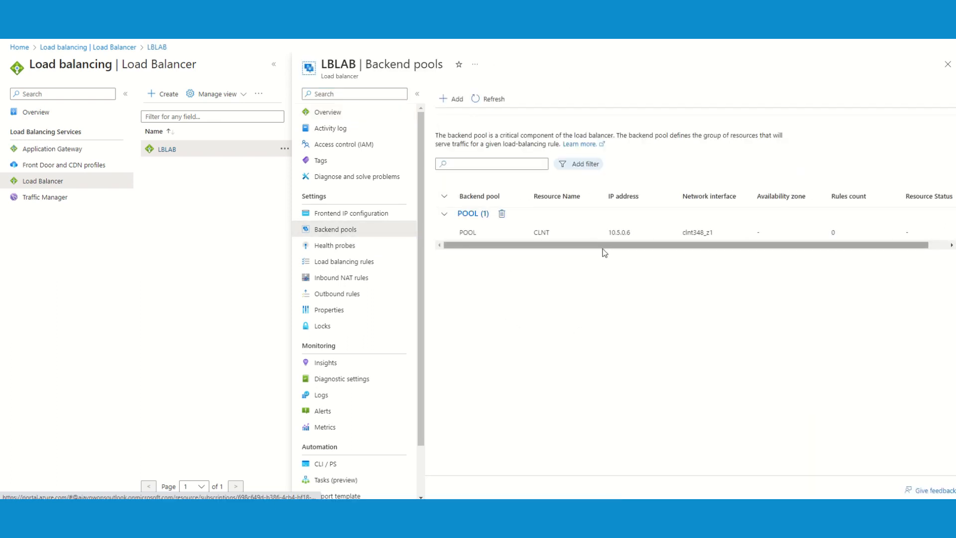
left_click(274, 64)
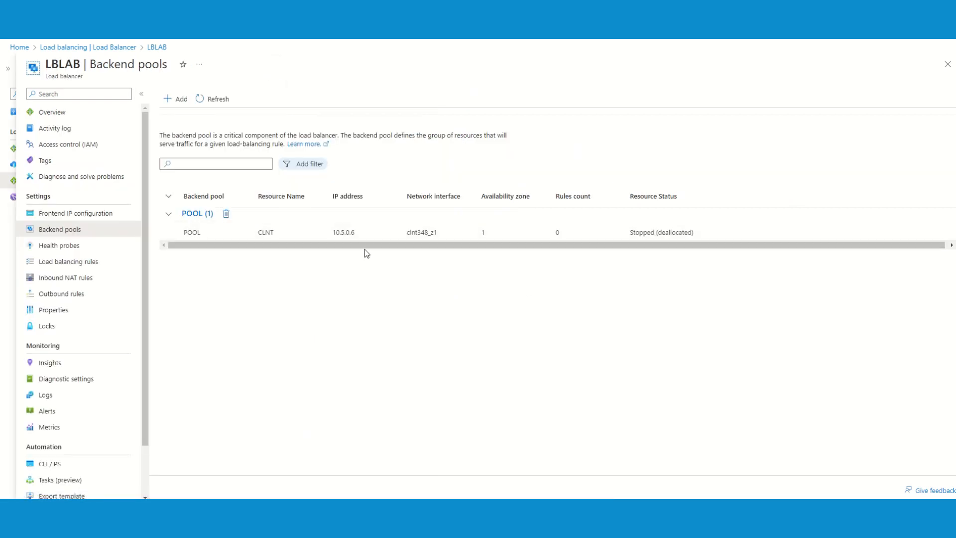
left_click(168, 218)
left_click(167, 218)
left_click(169, 197)
left_click(169, 198)
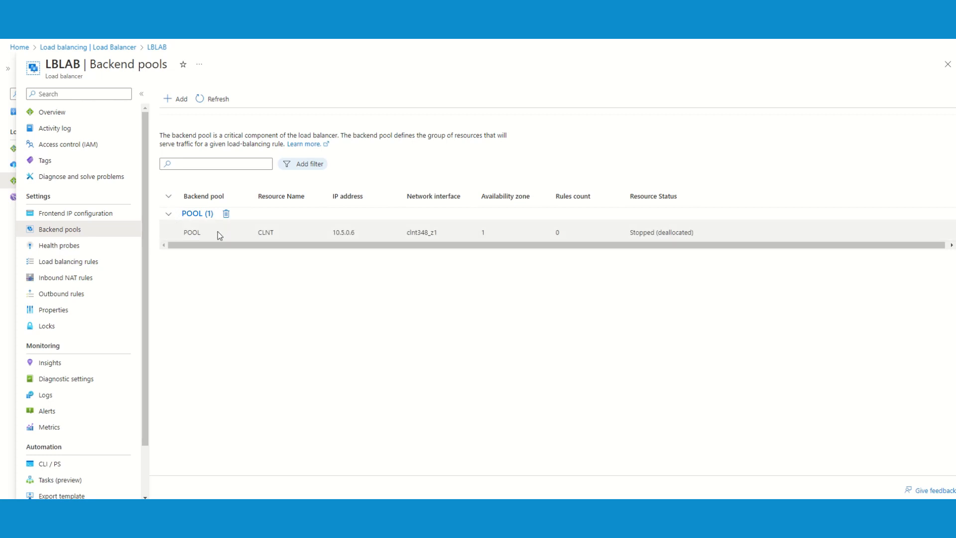
Replace CLNT in the backend pool POOL with VM1LB (10.5.0.5), add VM2LB (10.5.0.8), and save the pool.
left_click(195, 215)
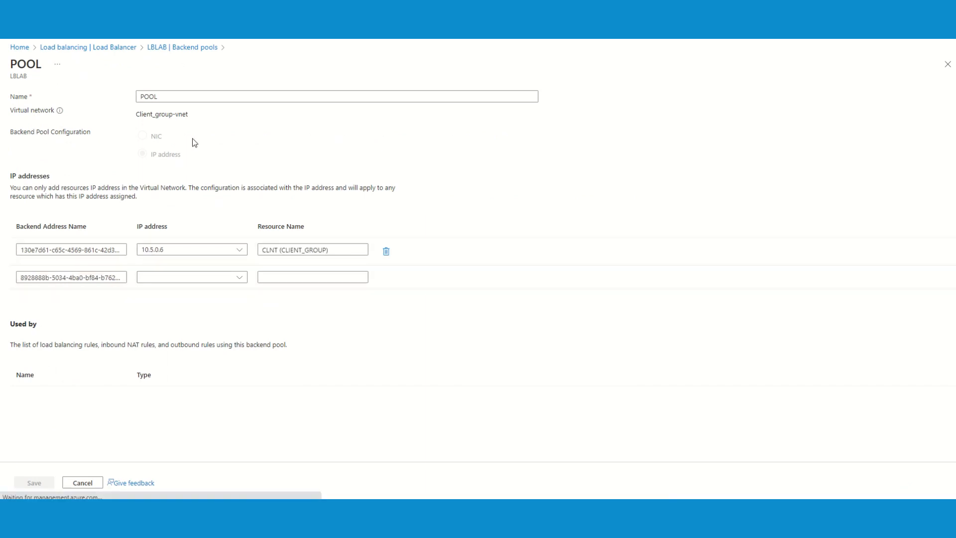
left_click(239, 252)
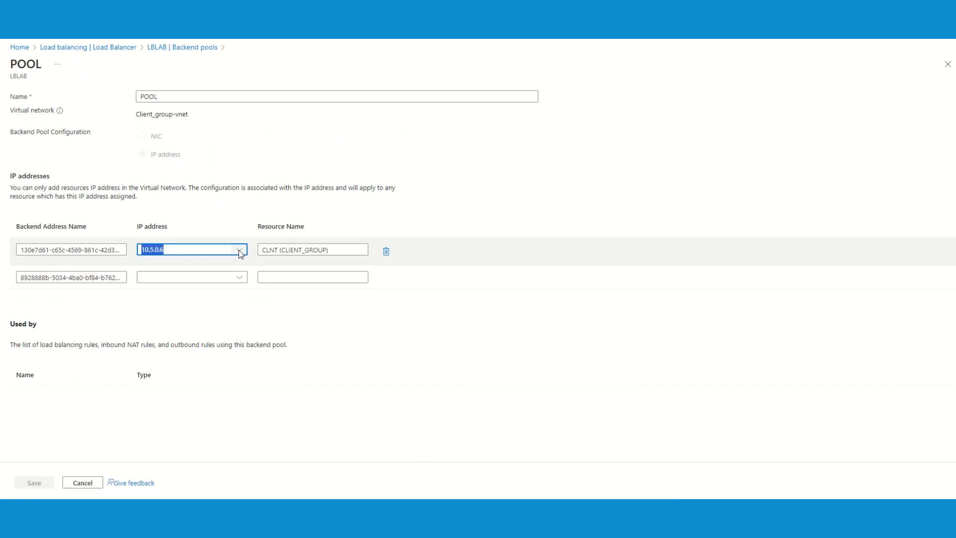
left_click(169, 339)
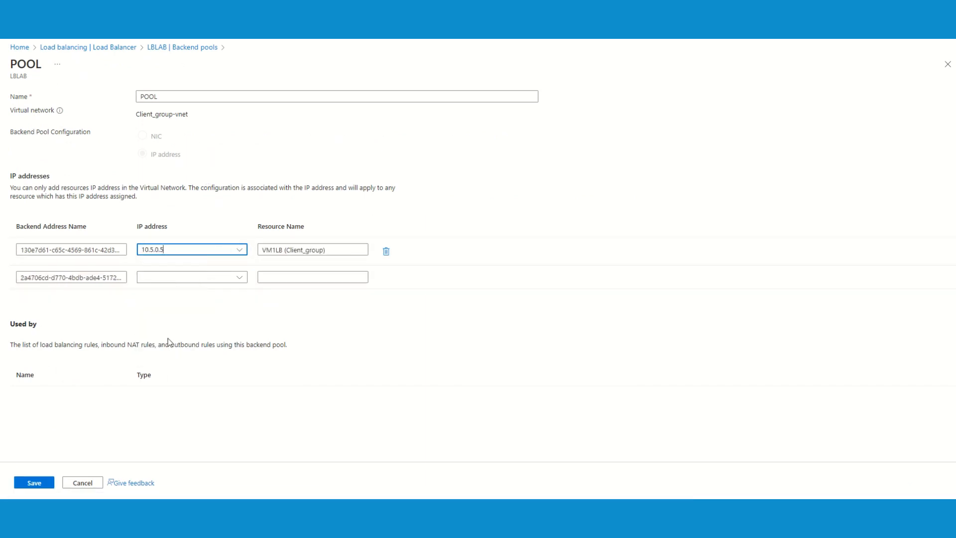
left_click(240, 277)
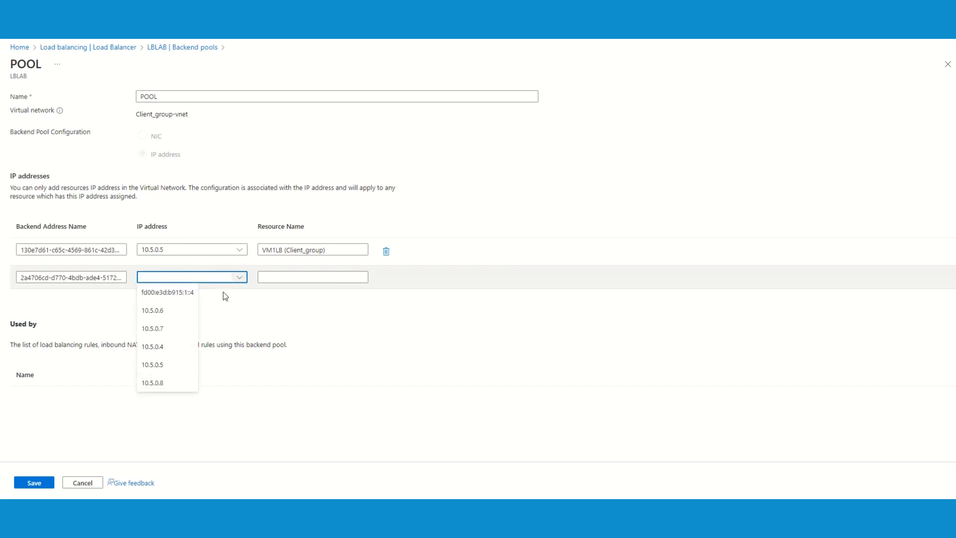
left_click(168, 383)
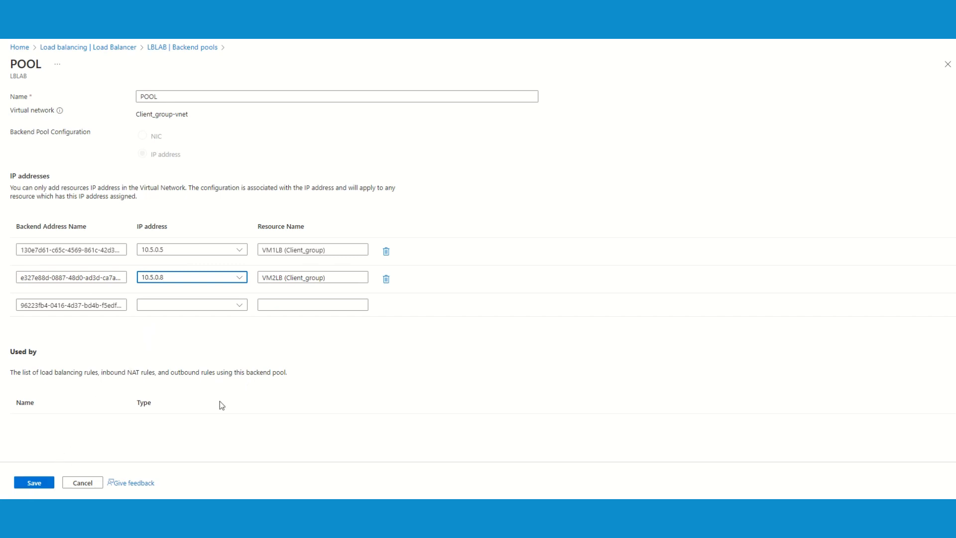
double_click(281, 249)
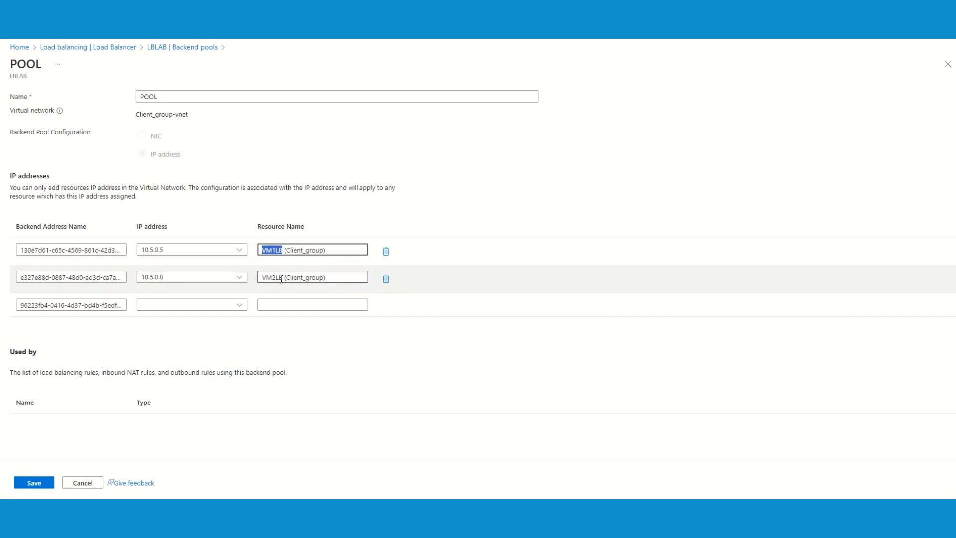
left_click_drag(280, 277, 261, 278)
left_click(327, 353)
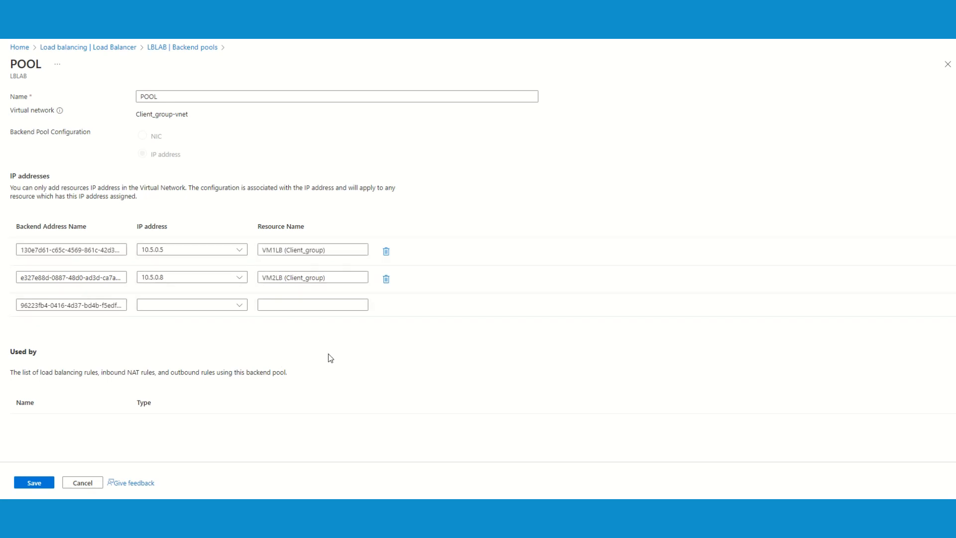
left_click(45, 483)
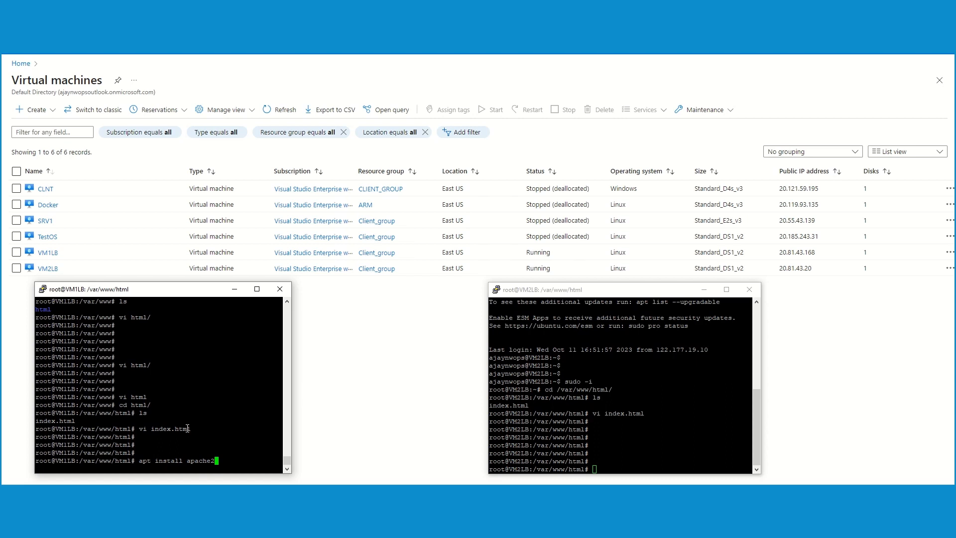
Examine the index.html edit command in VM1LB's terminal session.
left_click_drag(191, 430, 140, 432)
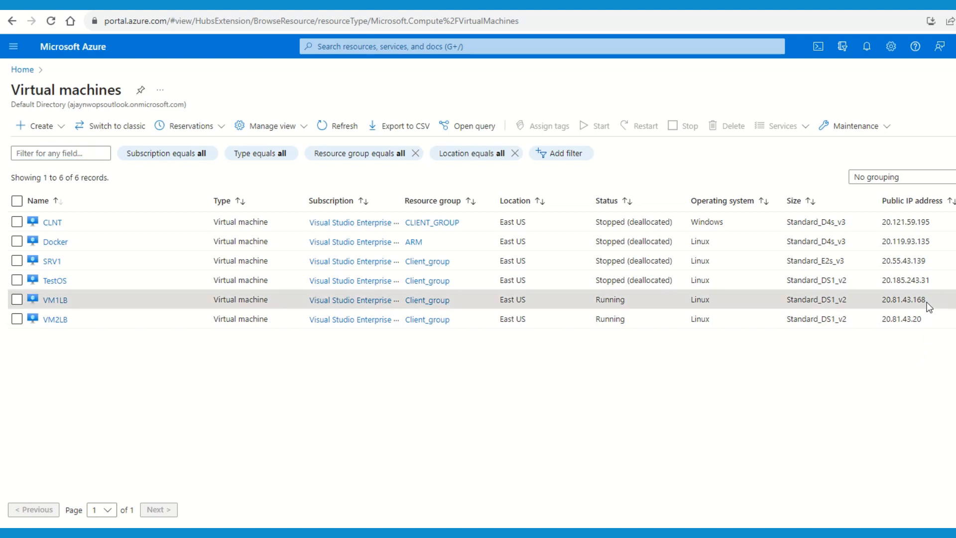
left_click_drag(926, 300, 884, 302)
key("ctrl+c")
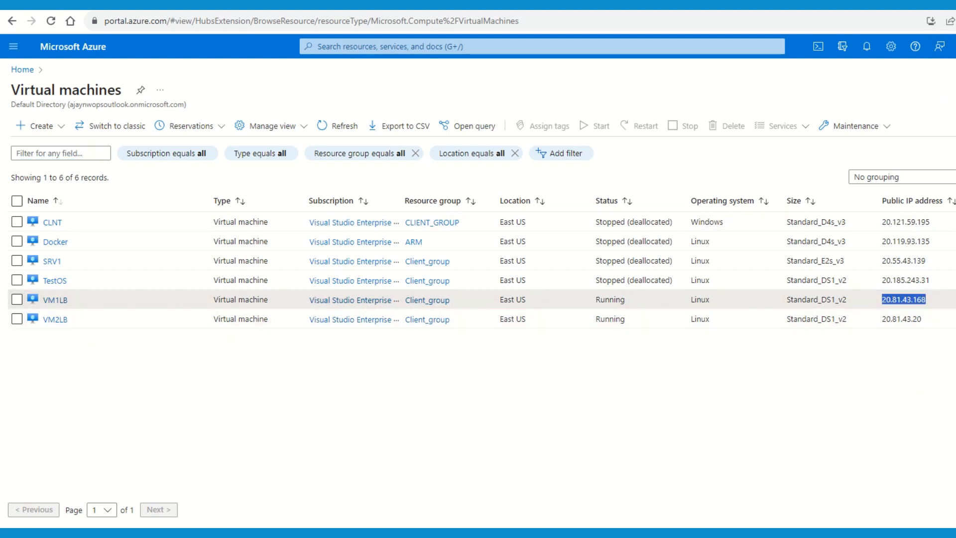
key("ctrl+t")
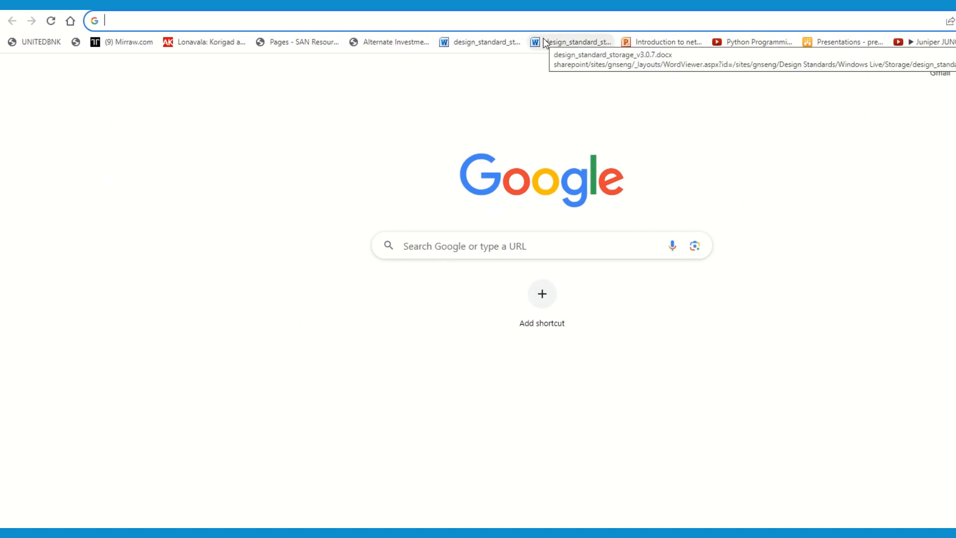
type("https:")
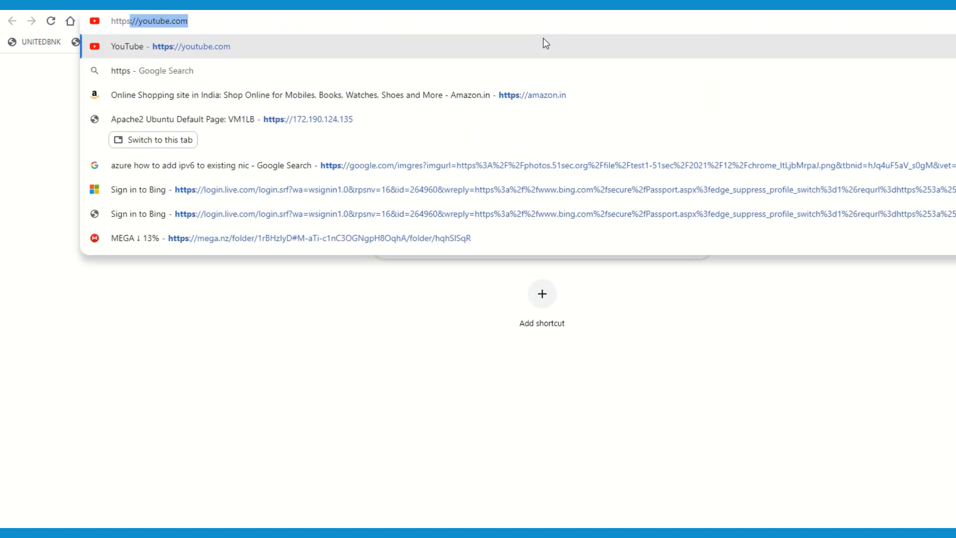
type("//")
key("ctrl+v")
key("Return")
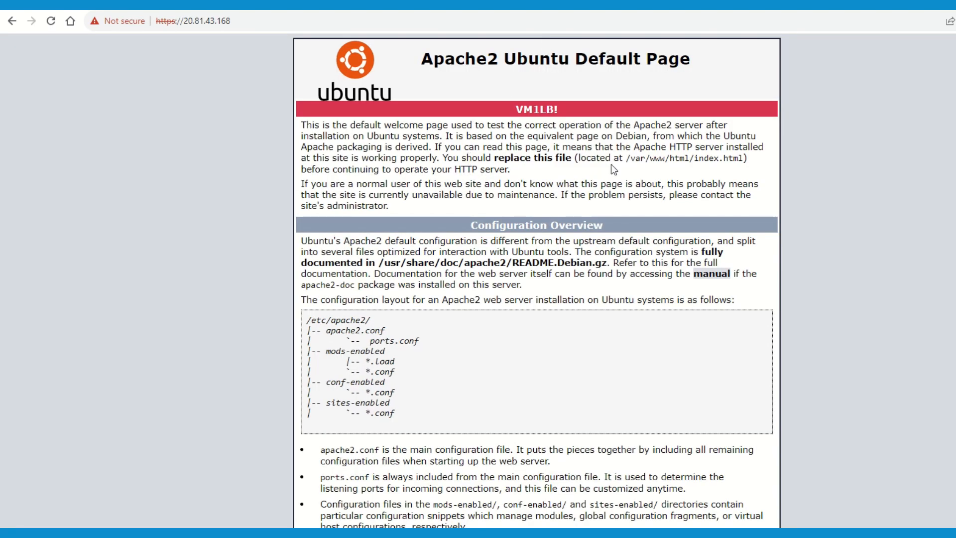
left_click_drag(566, 108, 517, 111)
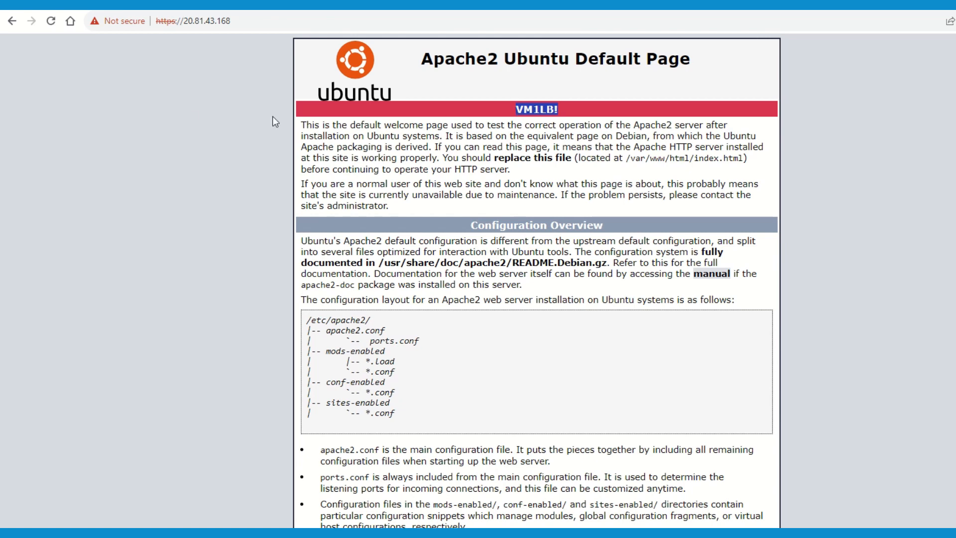
left_click(72, 7)
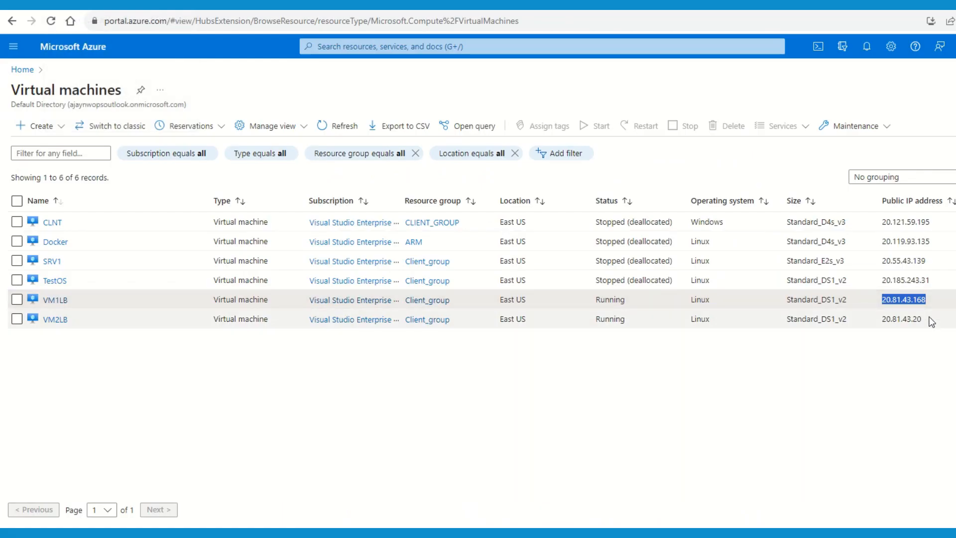
left_click_drag(922, 324, 889, 327)
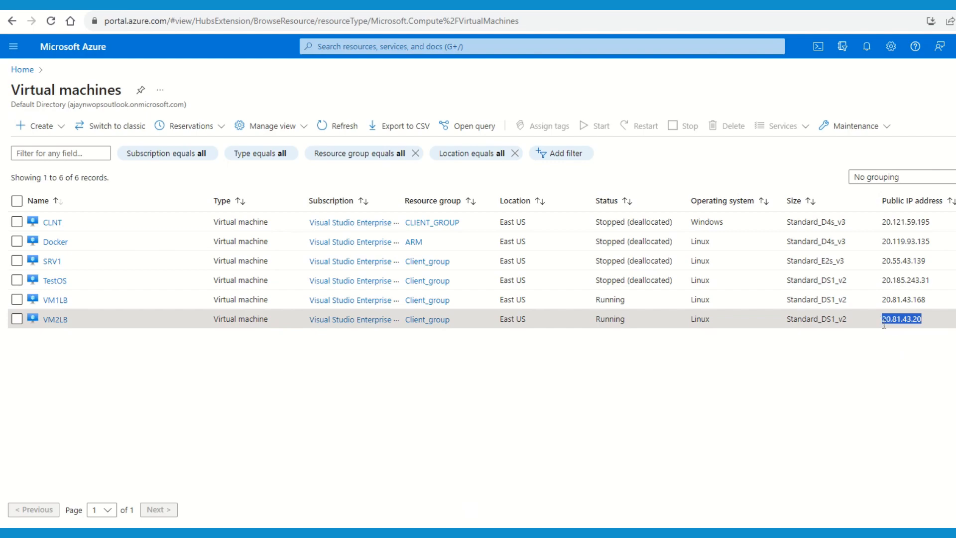
left_click(257, 7)
left_click(238, 20)
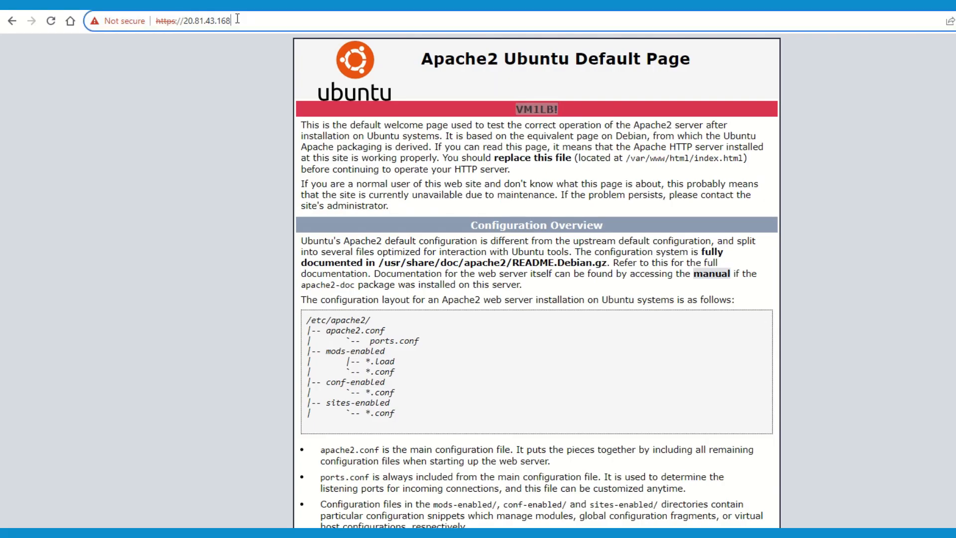
left_click(238, 20)
key("BackSpace")
key("BackSpace")
key("BackSpace")
key("BackSpace")
key("BackSpace")
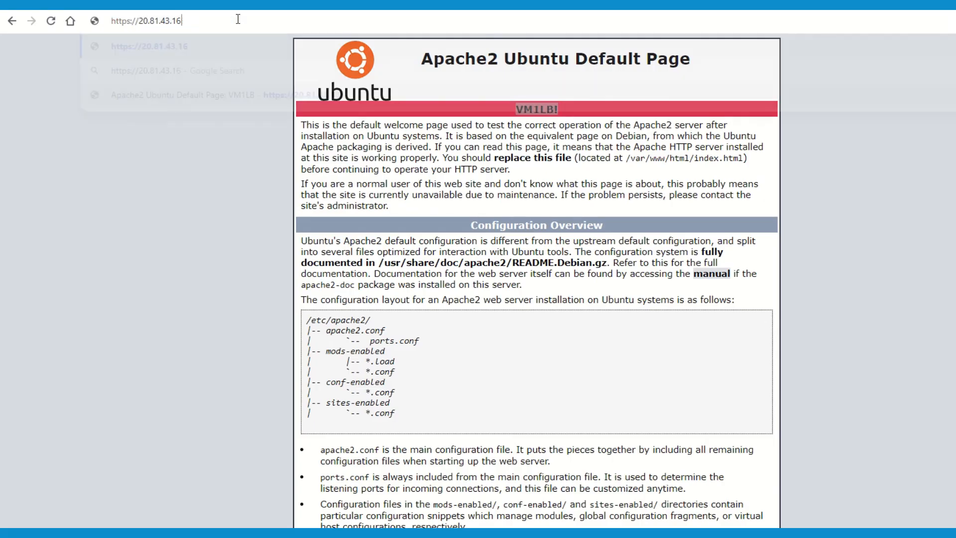
key("BackSpace")
key("BackSpace")
key("BackSpace")
key("BackSpace")
key("BackSpace")
key("BackSpace")
key("BackSpace")
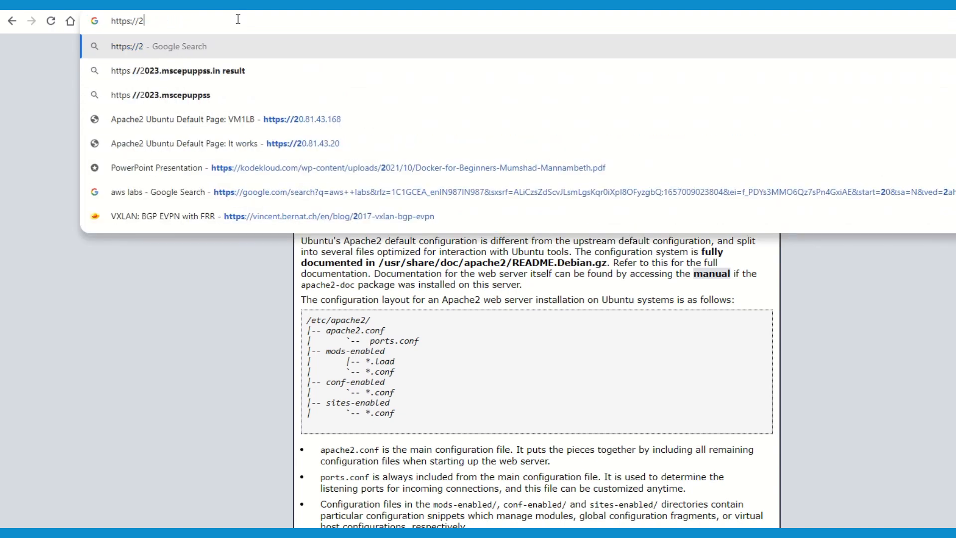
type("20.81.43.20")
key("Return")
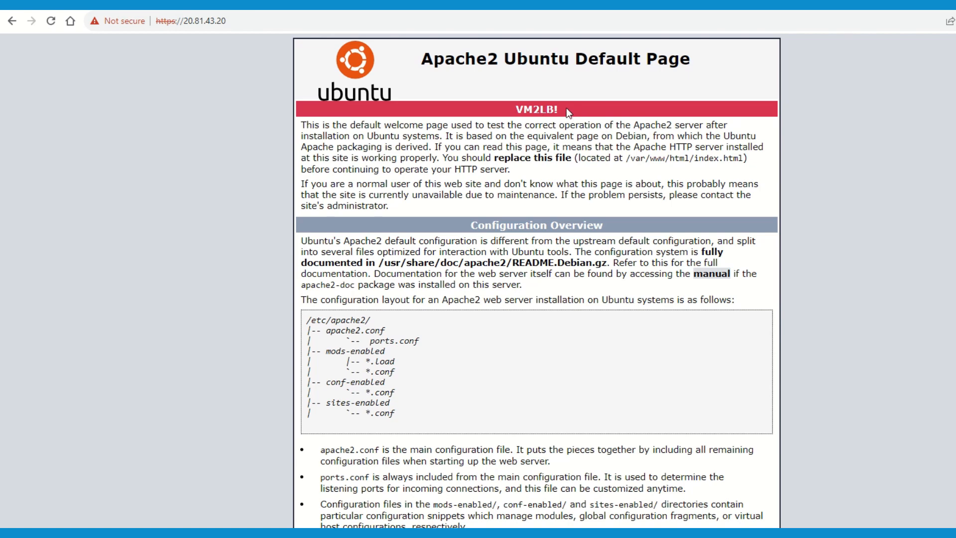
left_click_drag(567, 109, 514, 108)
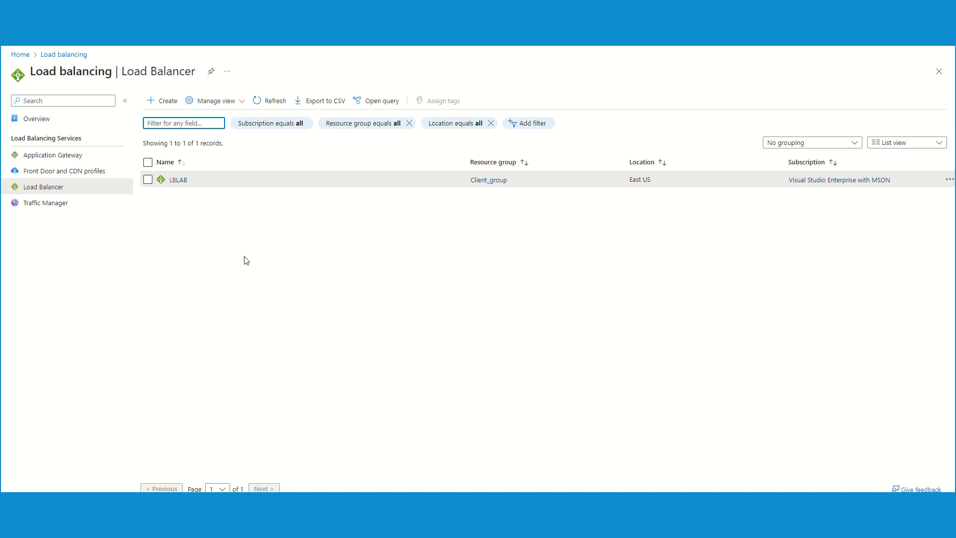
Start a new load balancing rule on LBLAB named RL1LB with IP version IPv4.
left_click(174, 180)
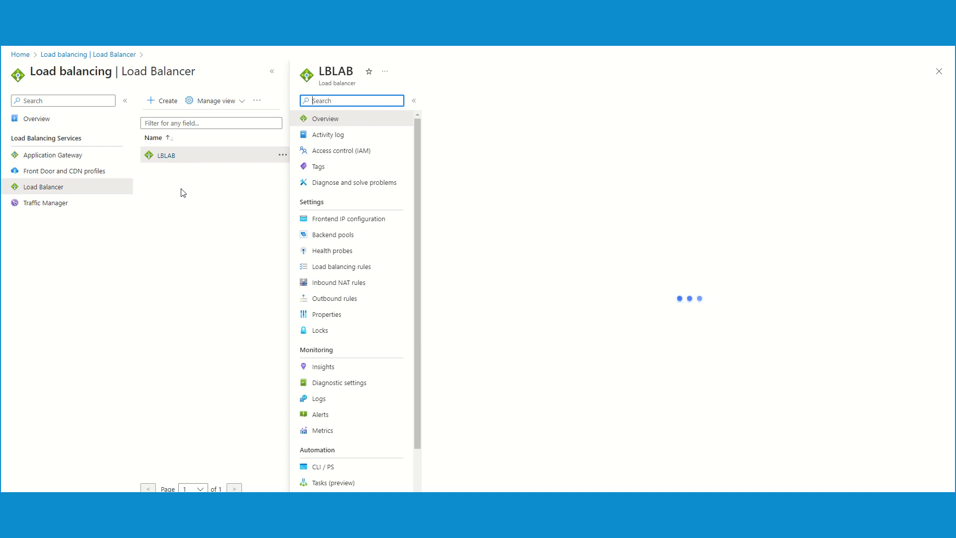
left_click(354, 268)
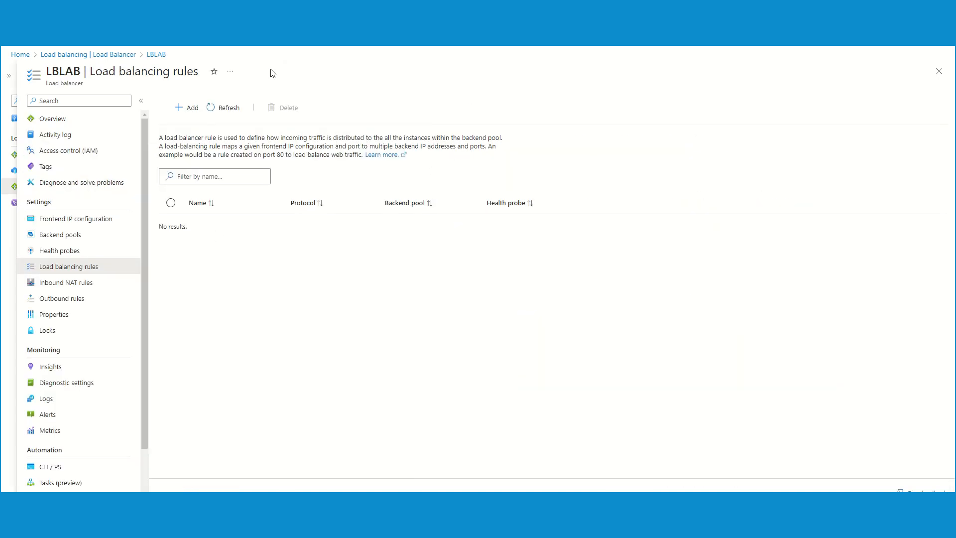
left_click(188, 111)
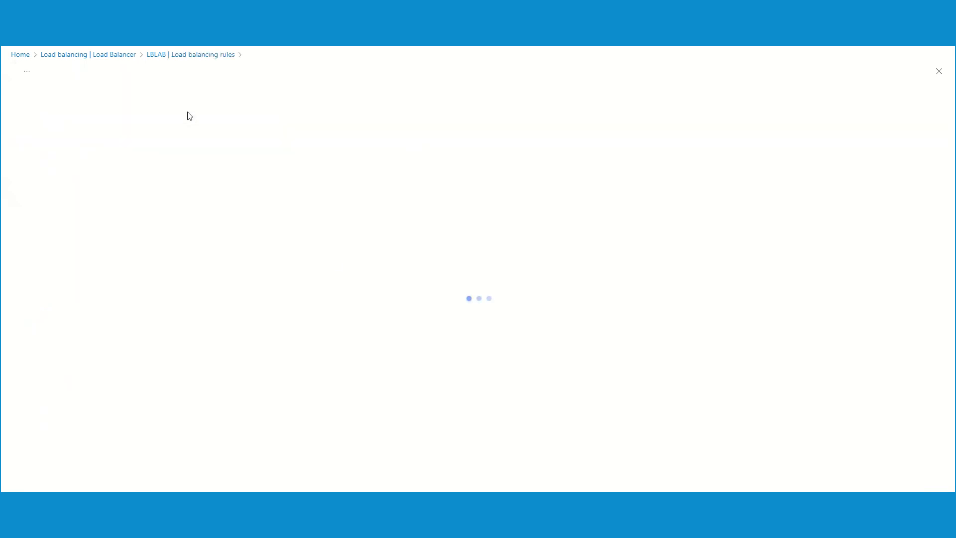
left_click(191, 140)
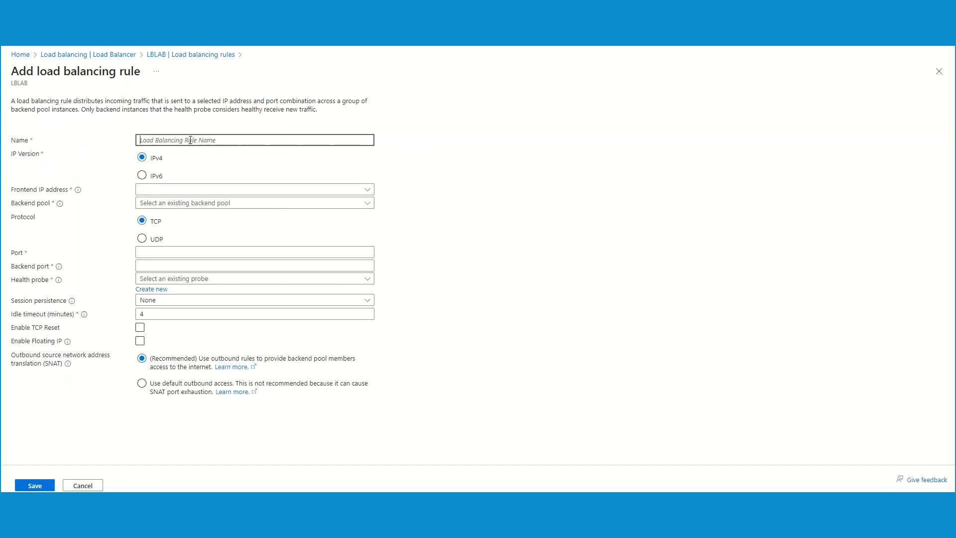
type("RL1LB")
left_click(166, 159)
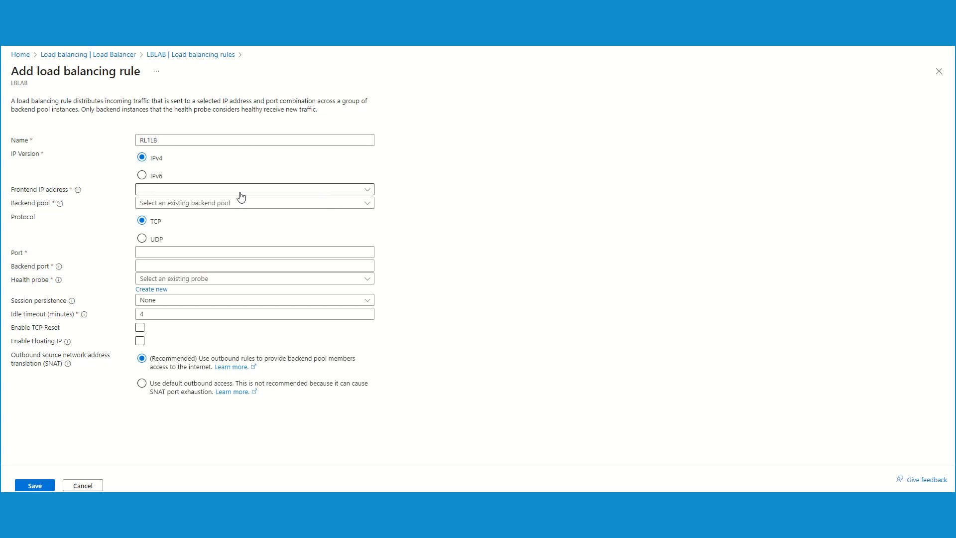
Set the rule's frontend IP address to PIP (172.190.124.135) and its backend pool to POOL.
left_click(187, 192)
left_click(184, 210)
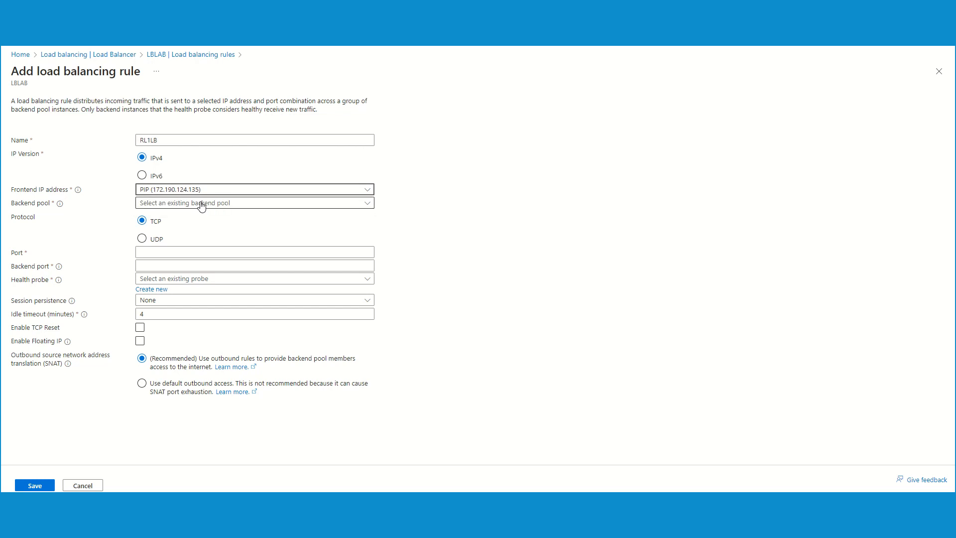
left_click(202, 204)
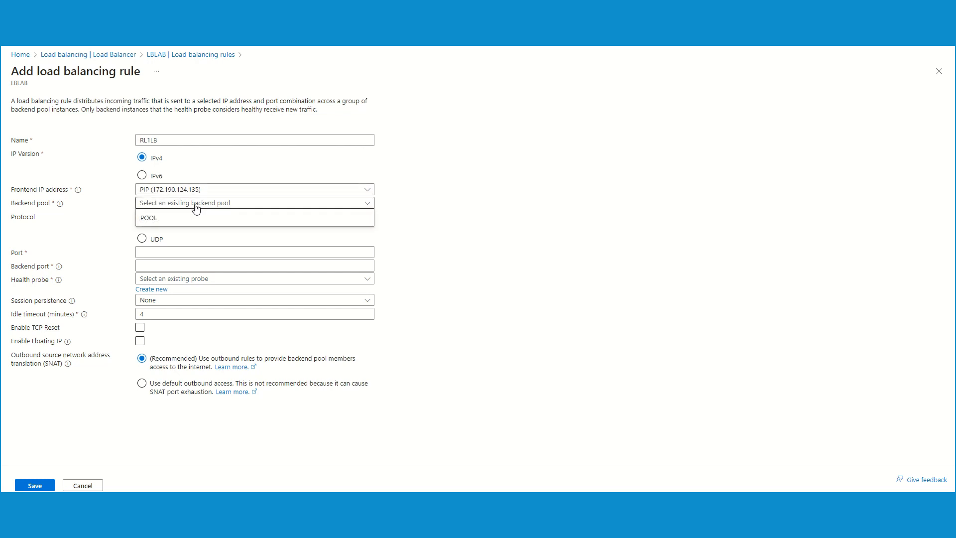
left_click(165, 224)
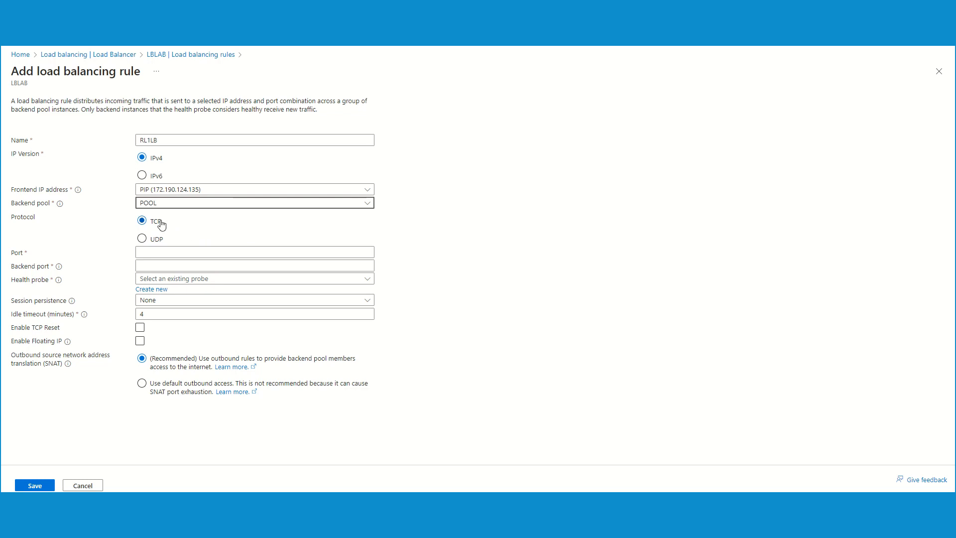
Set the rule's port and backend port to 80 and select TCP (TCP:80) as its health probe.
left_click(174, 253)
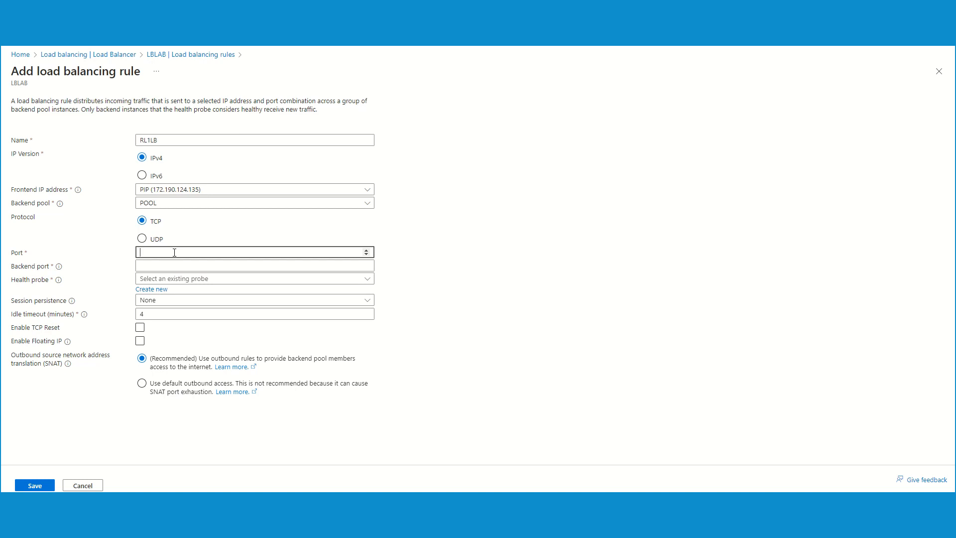
type("80")
left_click(166, 266)
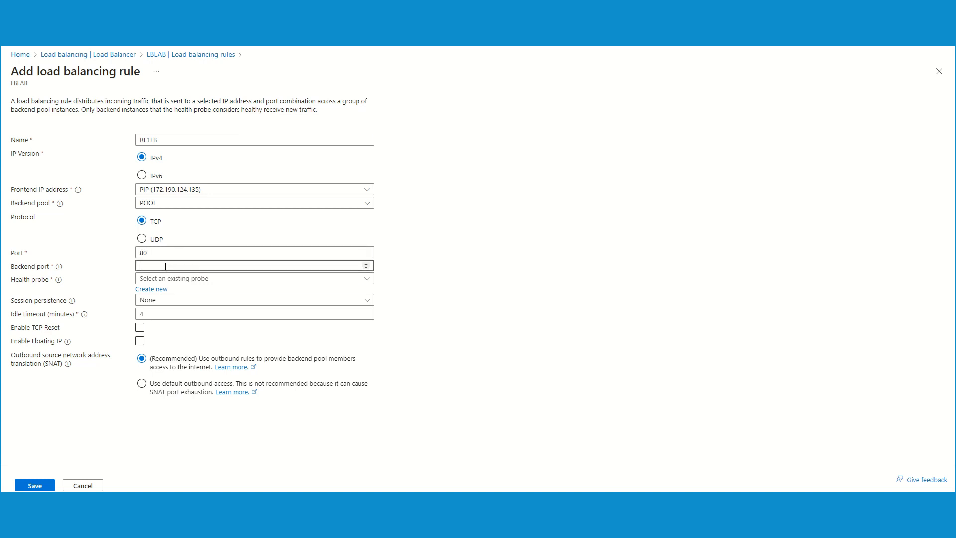
type("80")
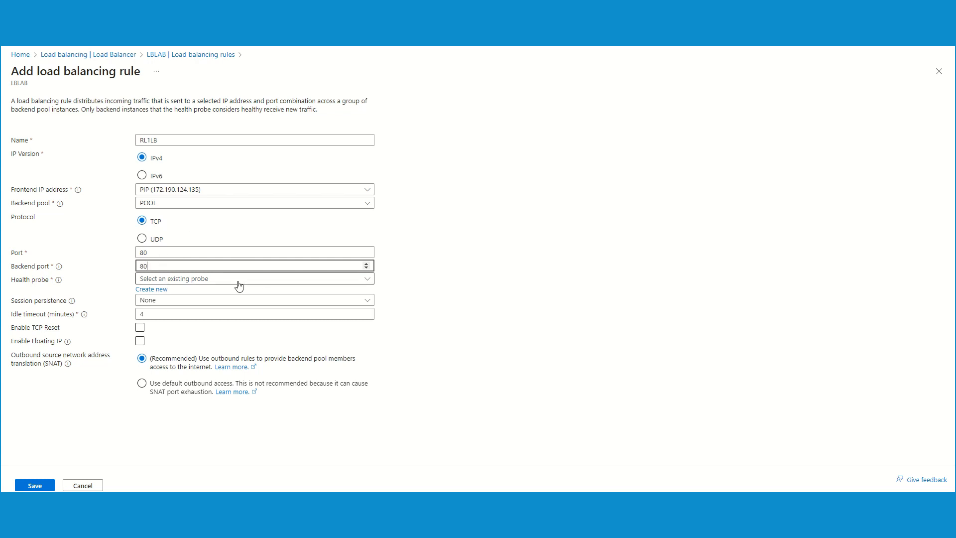
left_click(214, 277)
left_click(177, 296)
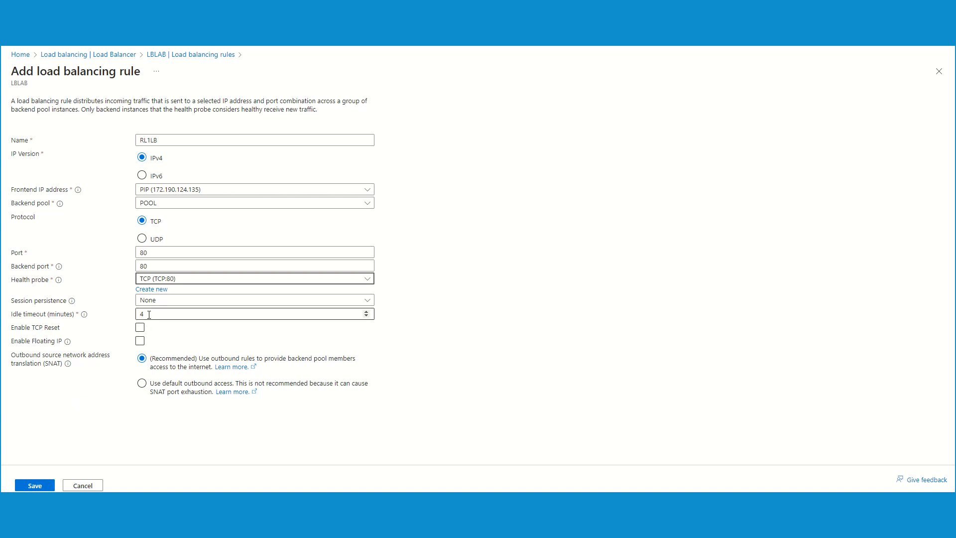
Set the rule's idle timeout to 4 minutes and save the load balancing rule.
left_click_drag(147, 315, 140, 315)
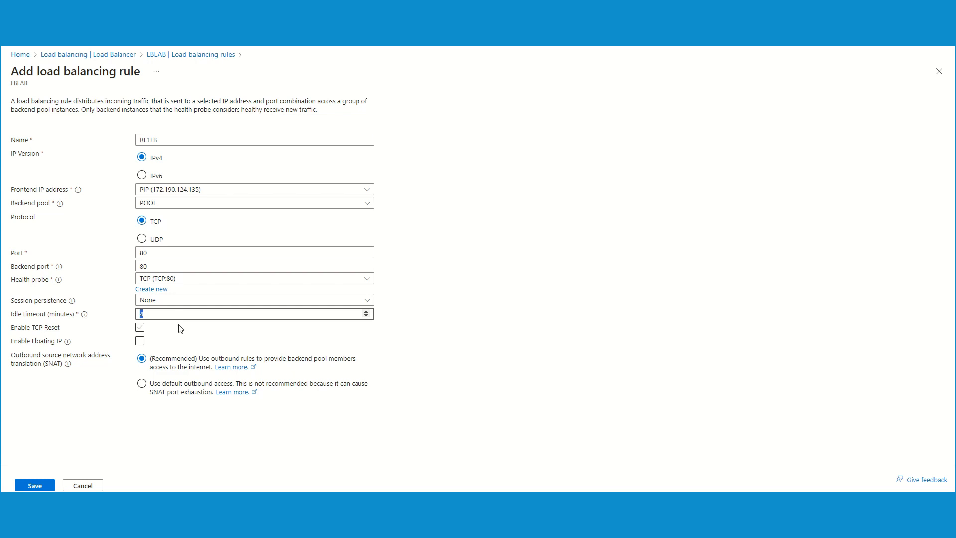
type("1")
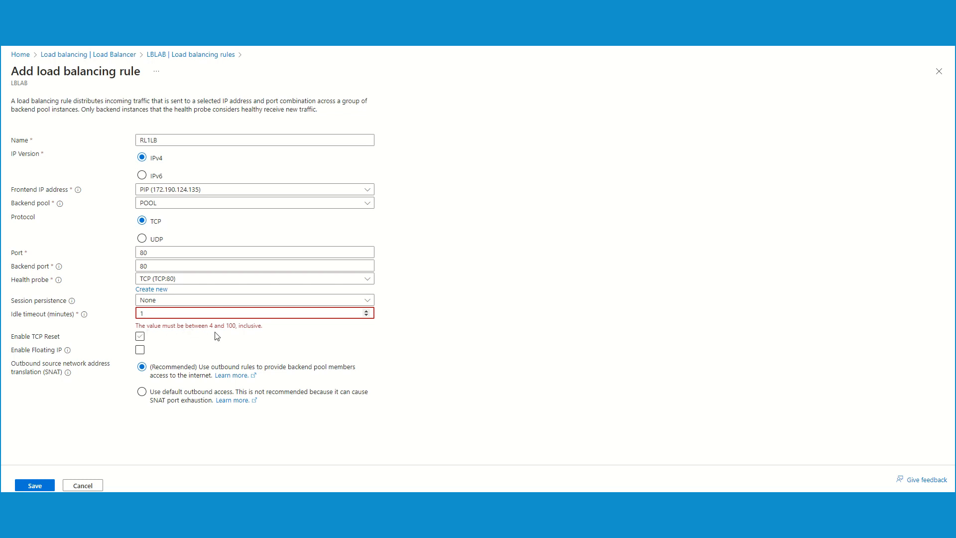
key("BackSpace")
type("4")
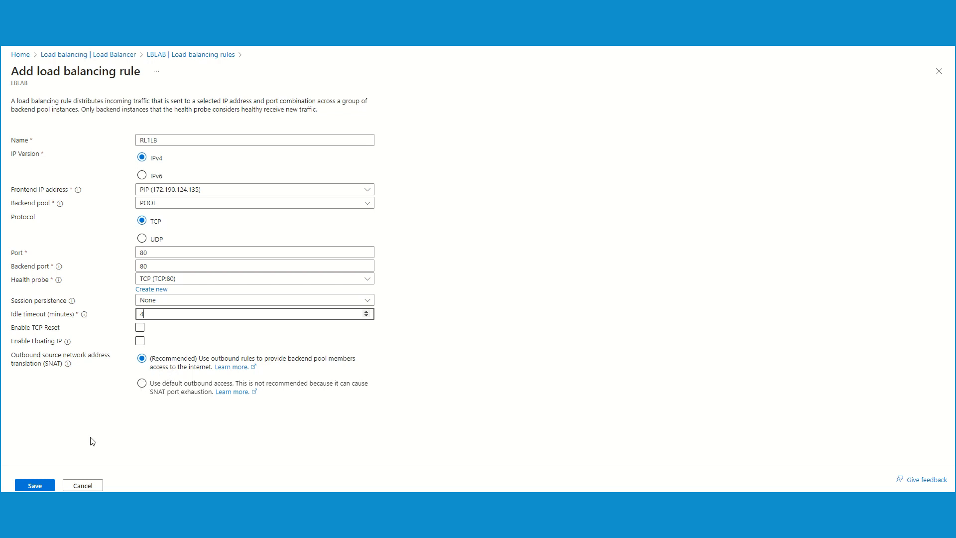
left_click(36, 487)
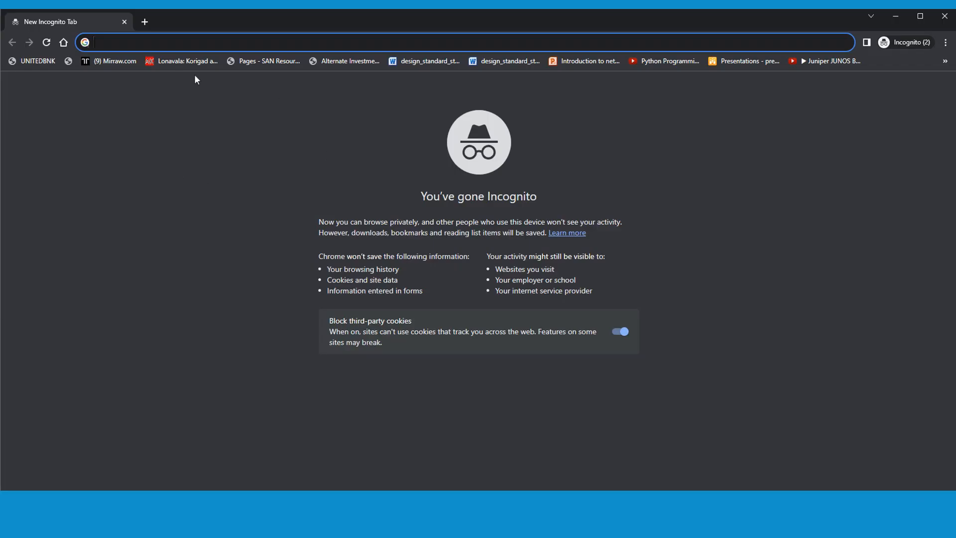
type("https")
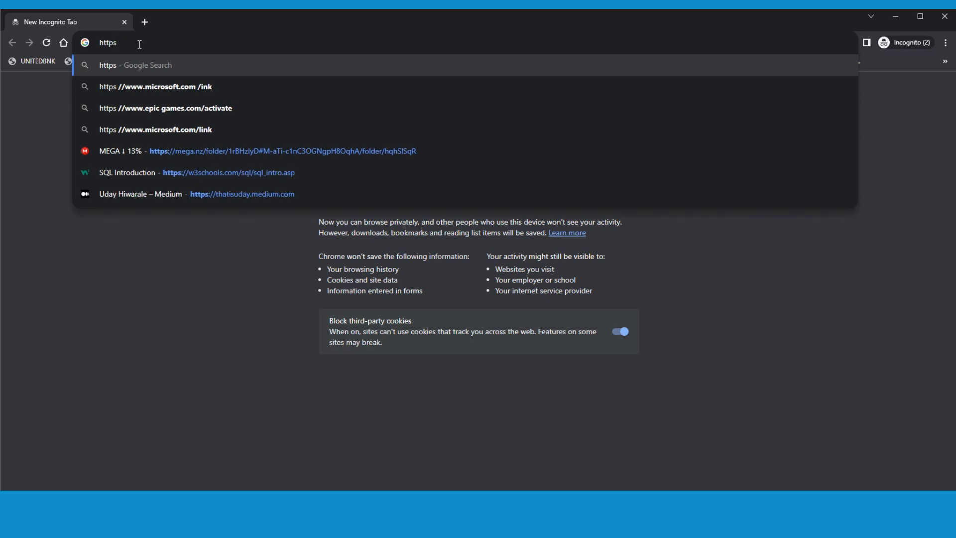
key("BackSpace")
type("://")
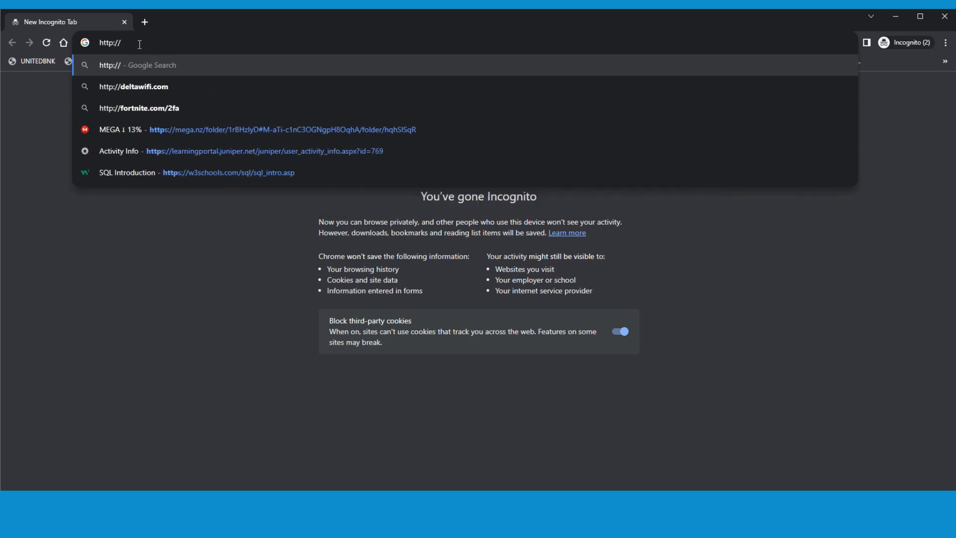
type("172.190.124.135")
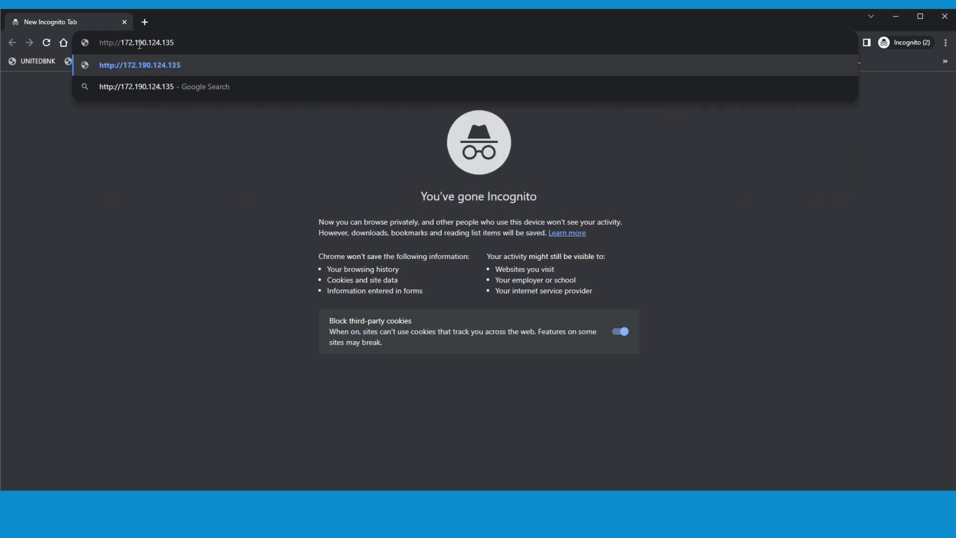
key("Return")
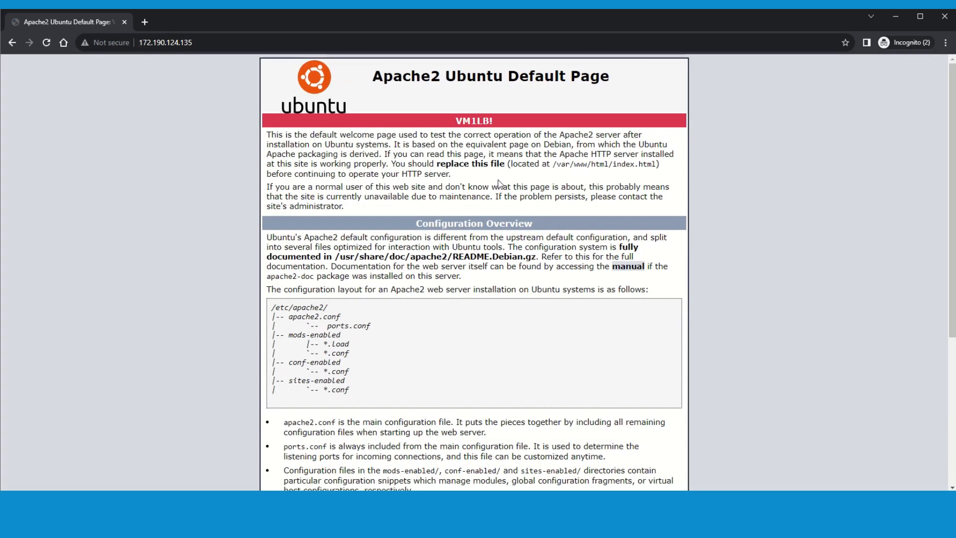
Check which VM name heads the page, reload it, and check the heading again.
left_click_drag(455, 121, 497, 124)
left_click(47, 43)
left_click_drag(455, 121, 506, 129)
left_click(767, 200)
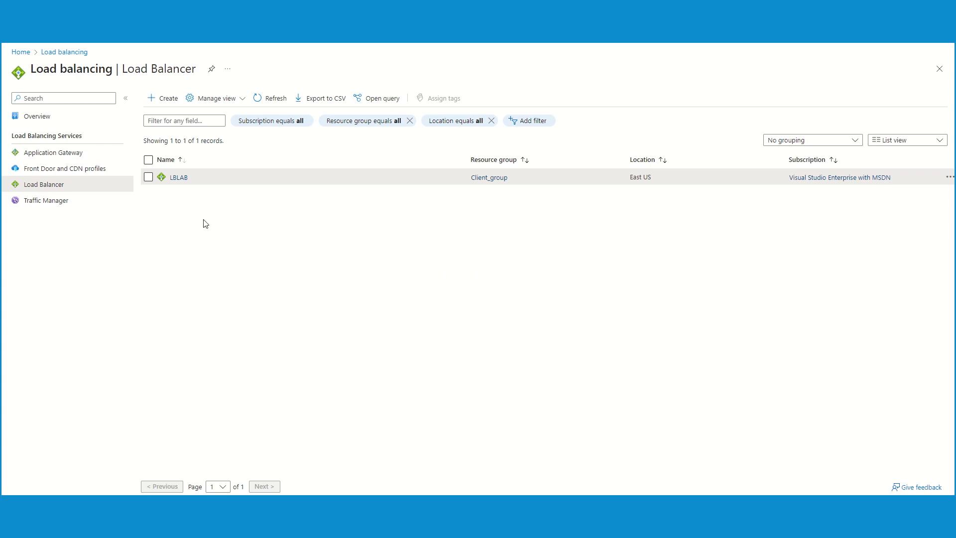
Open the existing load balancing rule RL1LB of load balancer LBLAB in the Azure portal.
left_click(178, 178)
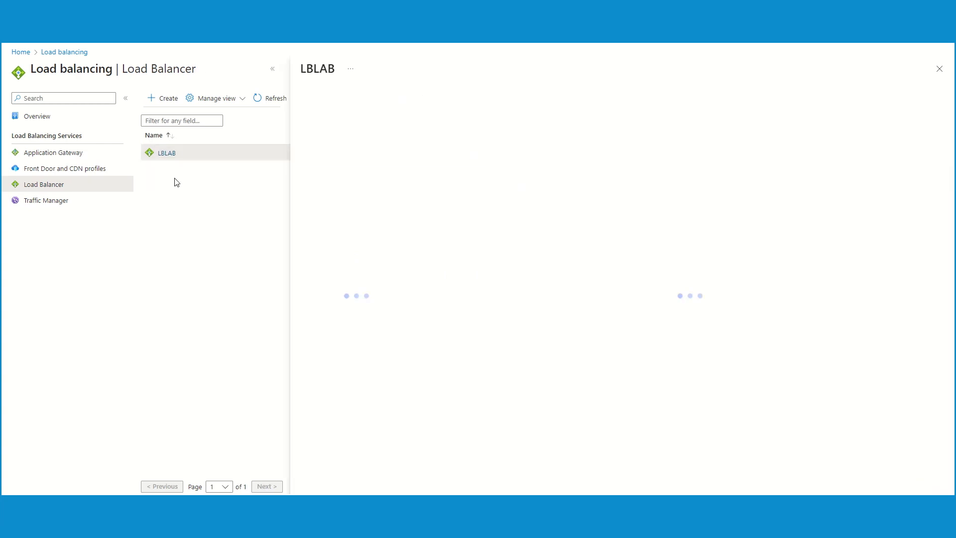
left_click(273, 69)
left_click(77, 264)
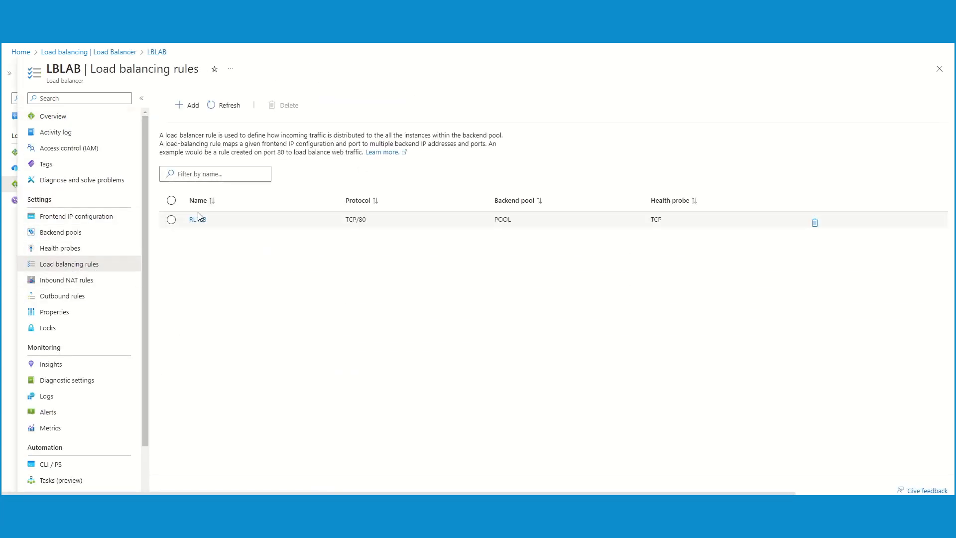
left_click(197, 218)
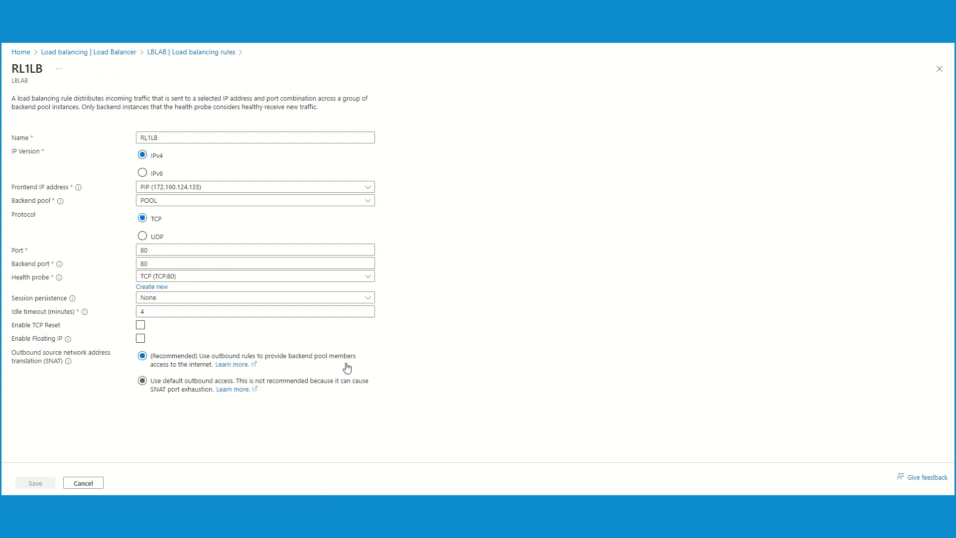
Review the available session persistence options of rule RL1LB and the setting's help description.
left_click(215, 299)
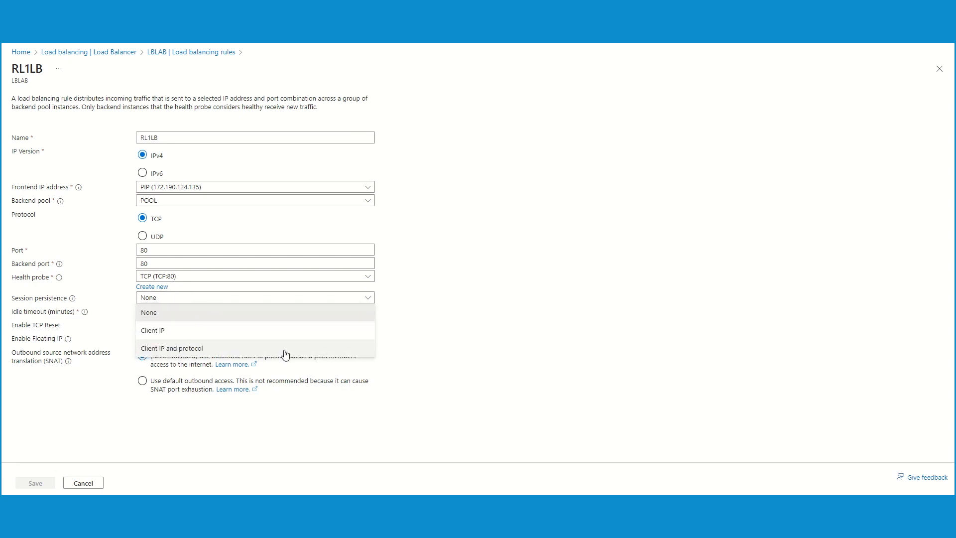
left_click(451, 354)
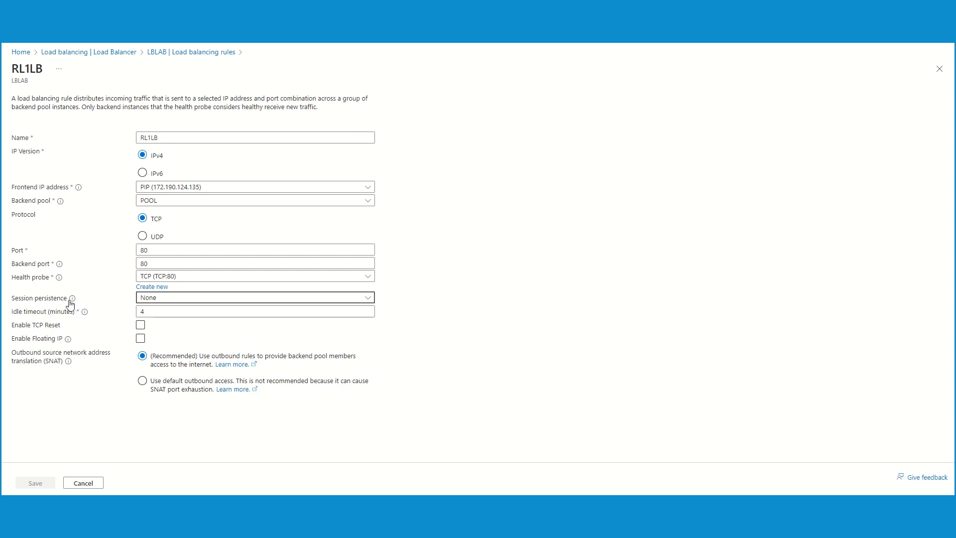
mouse_move(72, 301)
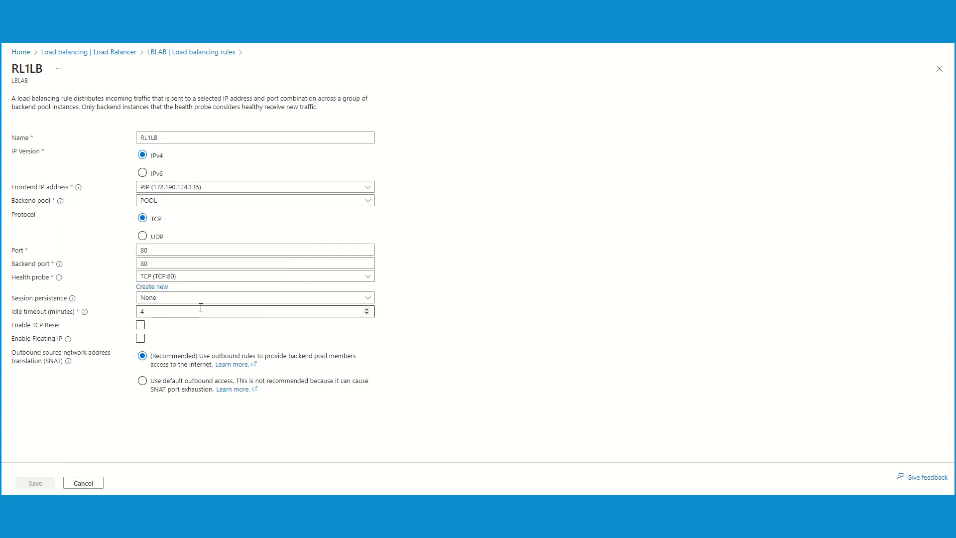
Set the session persistence of rule RL1LB to Client IP and save the rule.
left_click(179, 298)
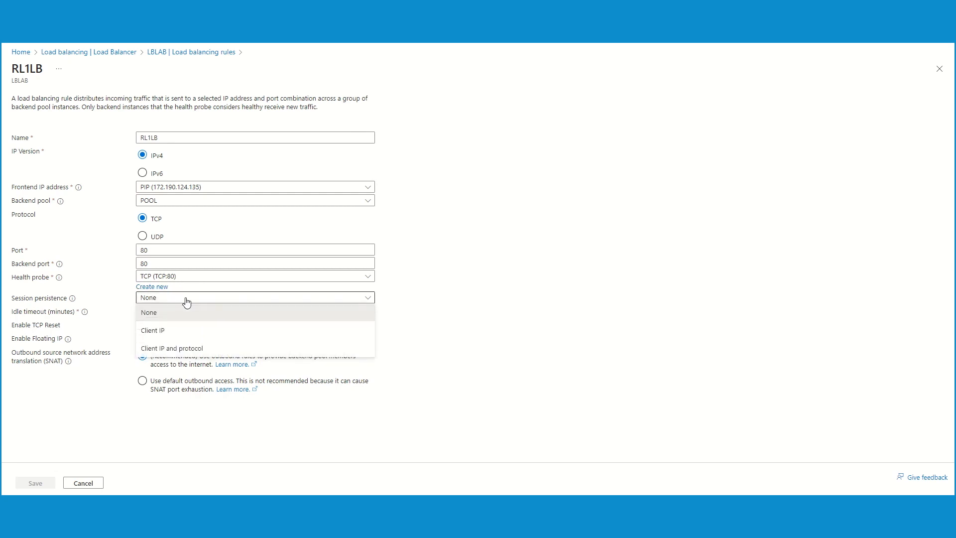
left_click(172, 331)
left_click(39, 485)
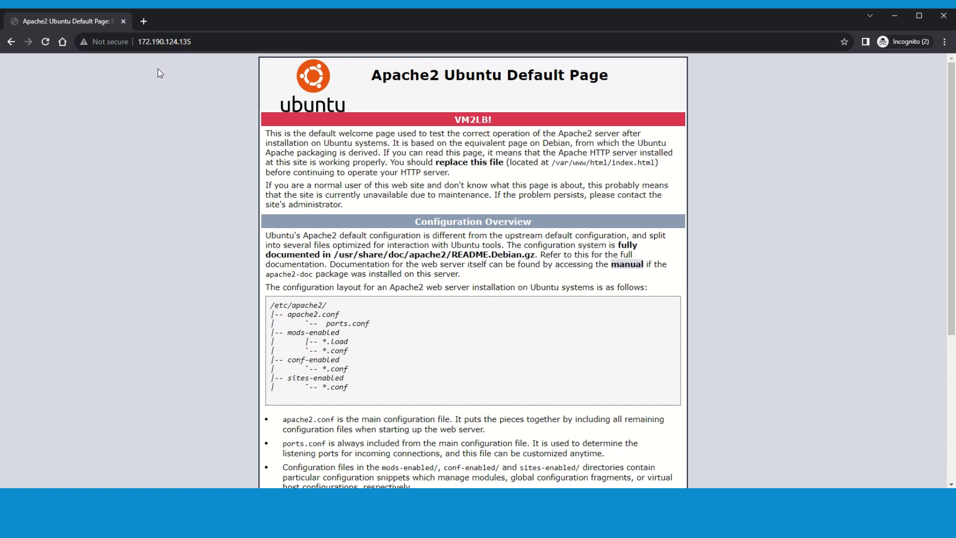
Reload the page at 172.190.124.135 in the incognito browser window repeatedly and check which VM name heads it each time.
left_click_drag(455, 120, 496, 123)
left_click(45, 41)
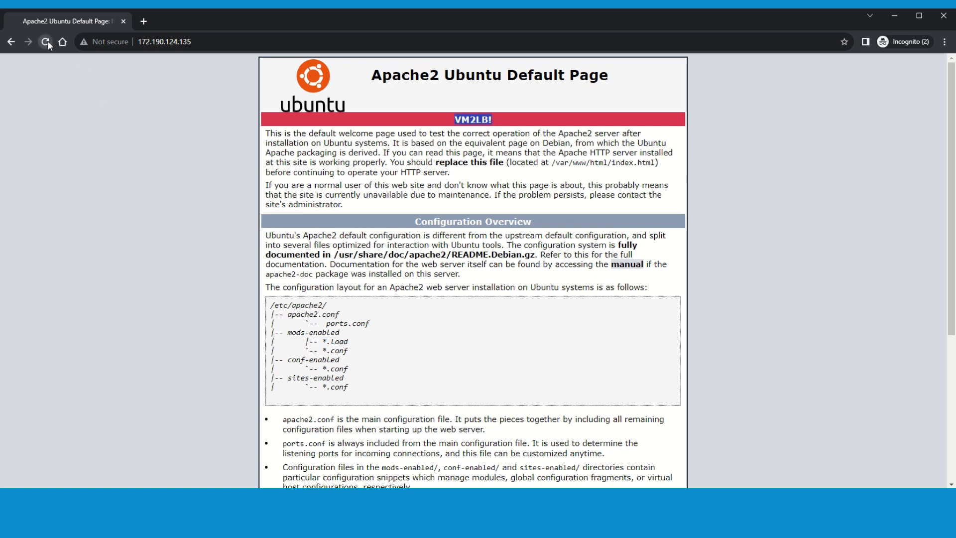
left_click(45, 42)
left_click(45, 42)
left_click(45, 41)
left_click(45, 42)
left_click(44, 42)
left_click(44, 41)
left_click(45, 42)
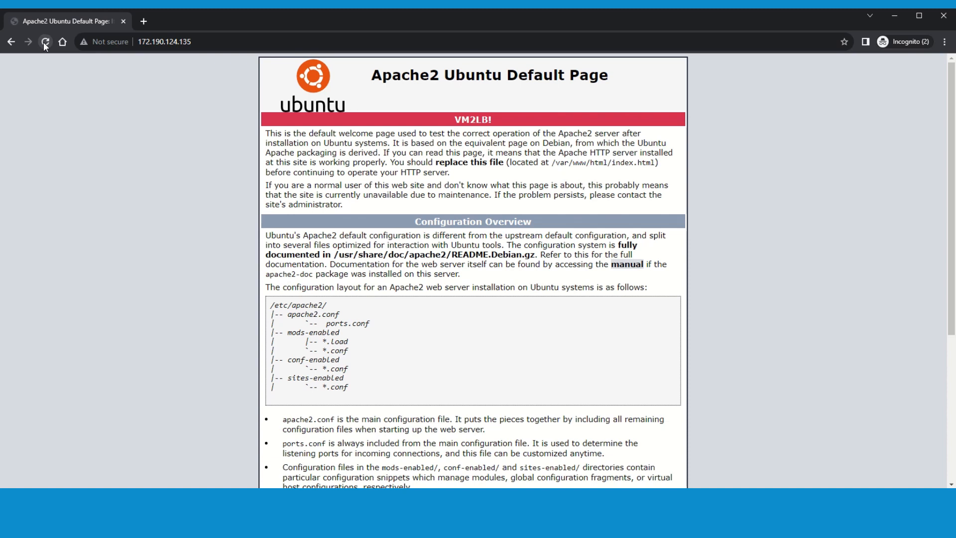
left_click(44, 42)
left_click(44, 42)
left_click(45, 42)
left_click(45, 42)
left_click(45, 42)
left_click(45, 42)
left_click(45, 42)
left_click(45, 42)
left_click(45, 42)
left_click(45, 41)
left_click(45, 41)
left_click(45, 42)
left_click(45, 42)
left_click(45, 41)
left_click(45, 42)
left_click(45, 44)
left_click(45, 43)
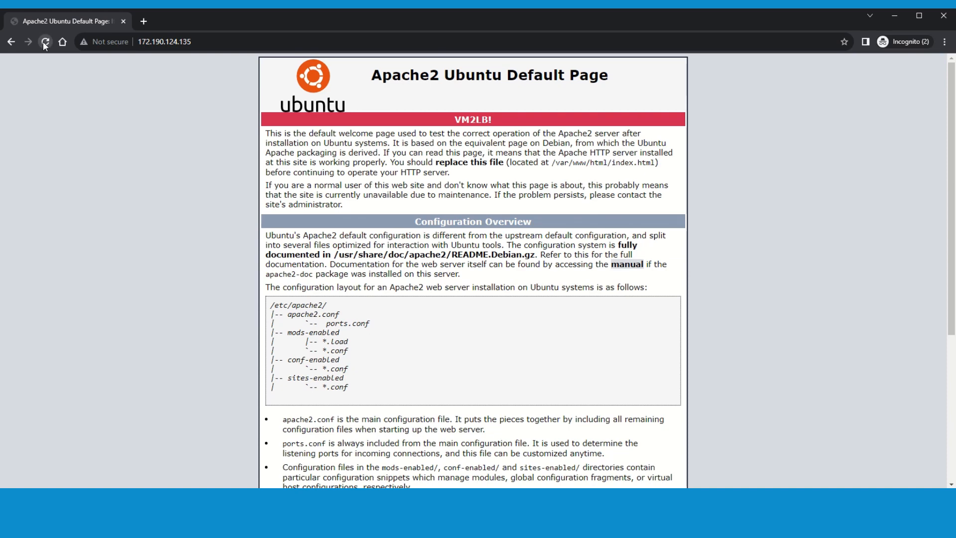